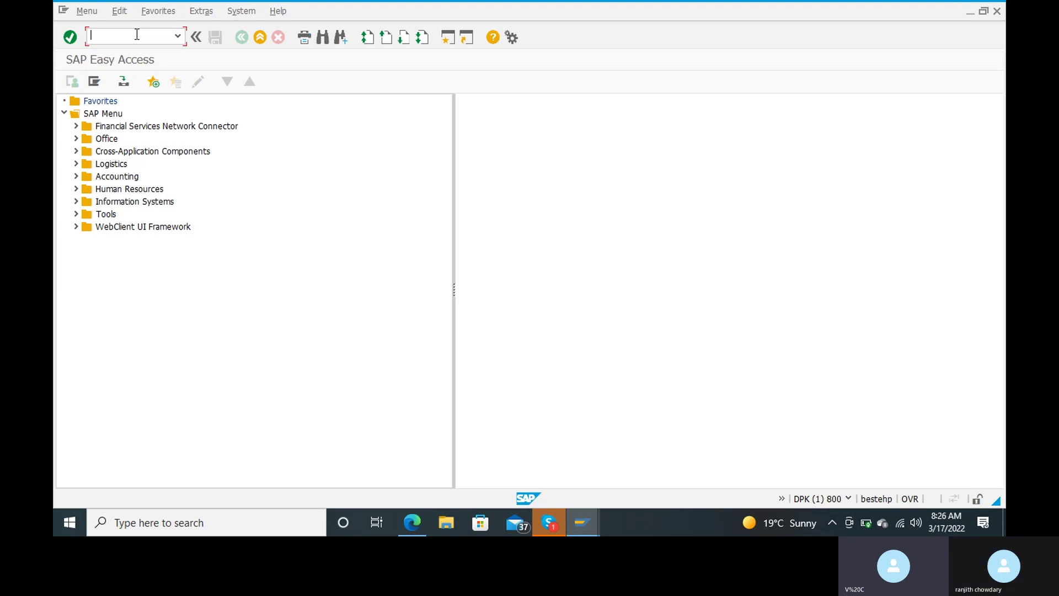
Open the vendor invoice entry screen with transaction code FB60.
{"action": "type", "text": "fb-60"}
{"action": "key", "text": "Return"}
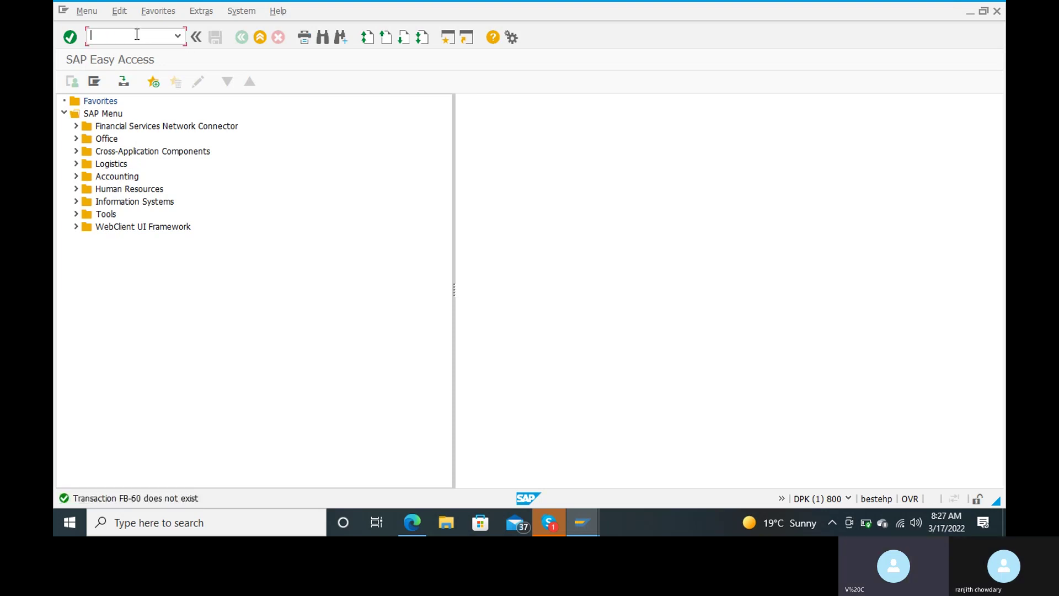
{"action": "type", "text": "fb60"}
{"action": "key", "text": "Return"}
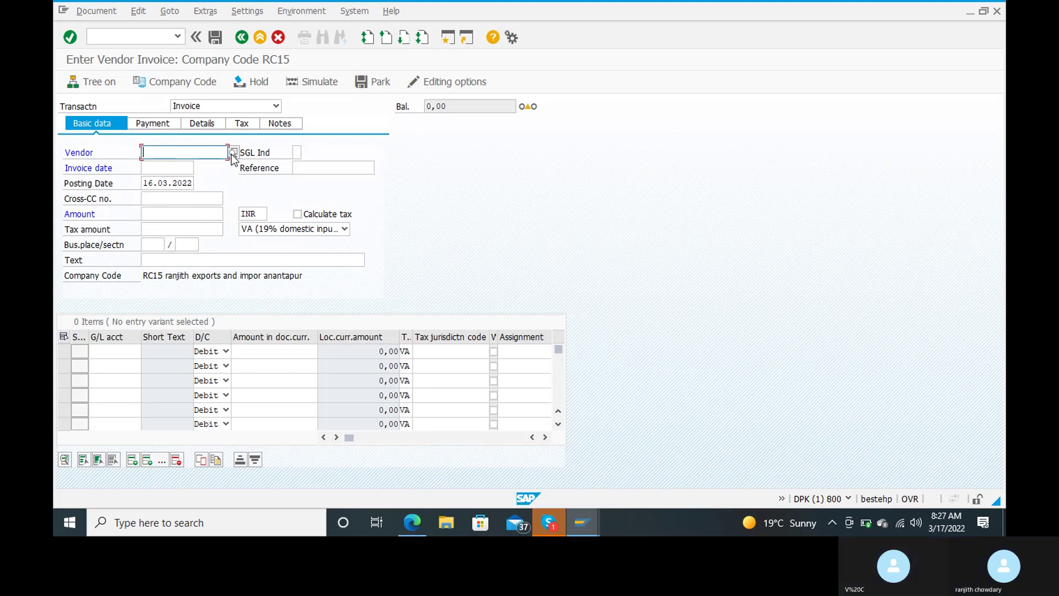
Fill in the vendor number with the first suggested entry and set the invoice date to 17.03.2022.
{"action": "left_click", "coordinate": [228, 153]}
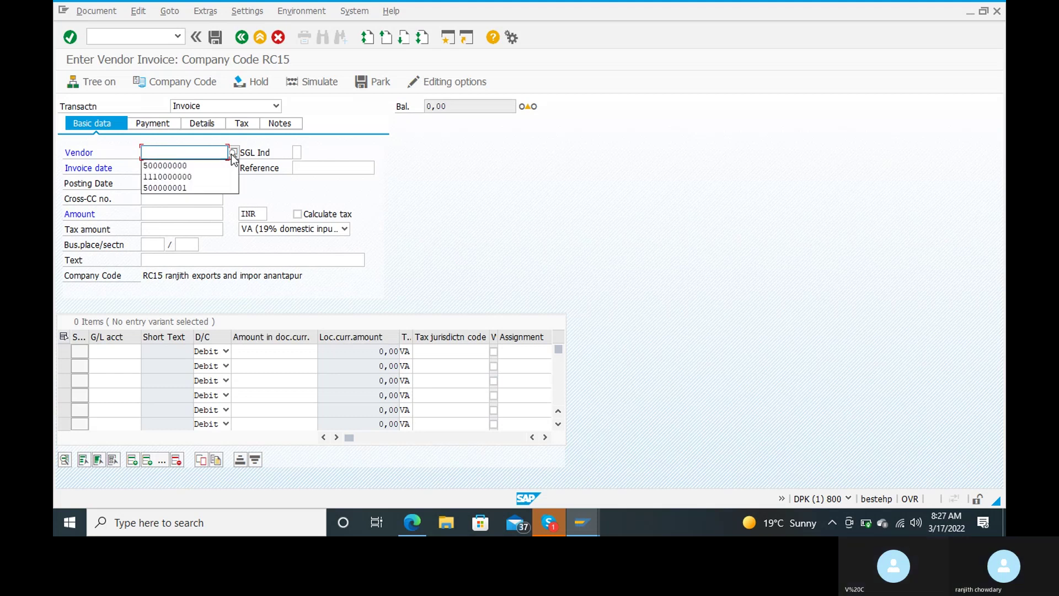
{"action": "left_click", "coordinate": [203, 166]}
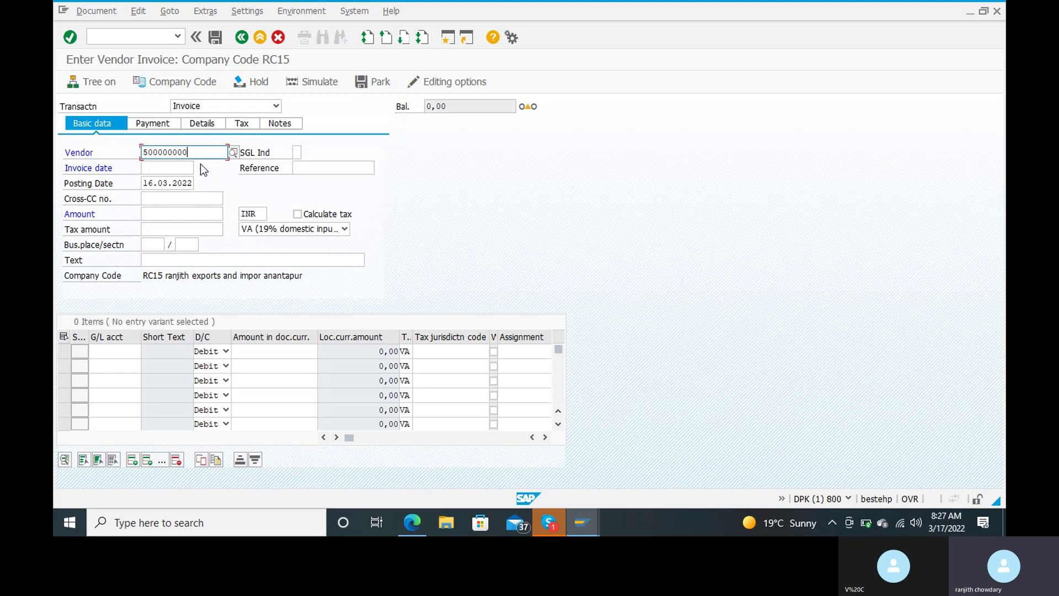
{"action": "left_click", "coordinate": [183, 165]}
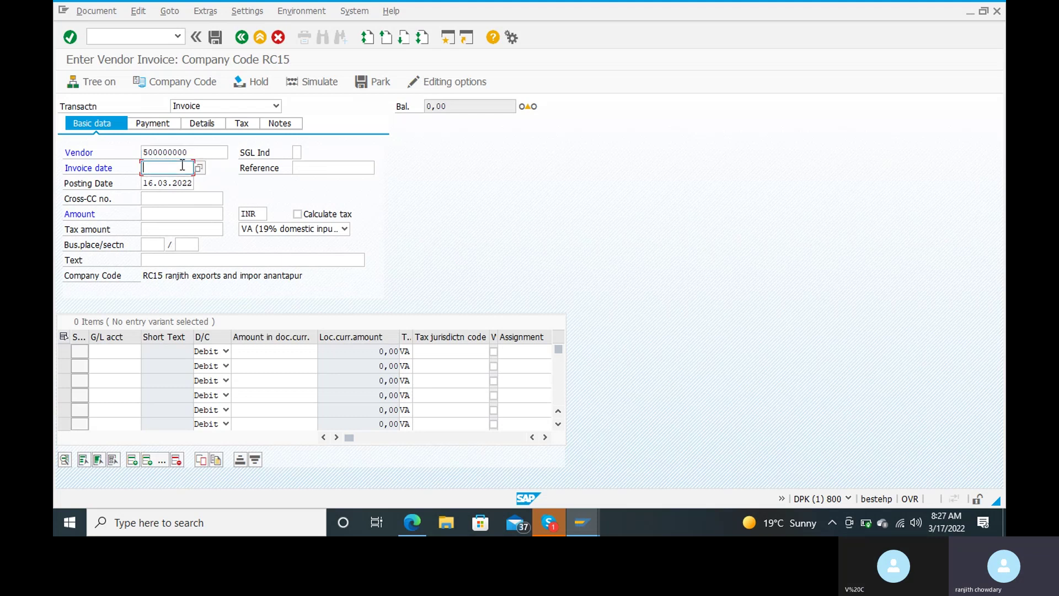
{"action": "left_click", "coordinate": [183, 165]}
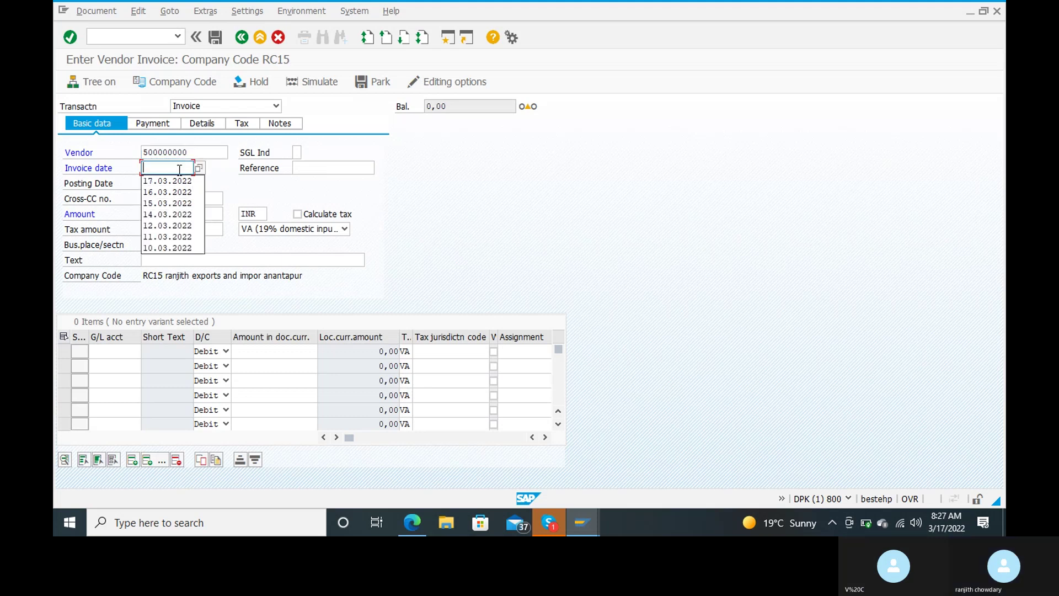
{"action": "left_click", "coordinate": [176, 182]}
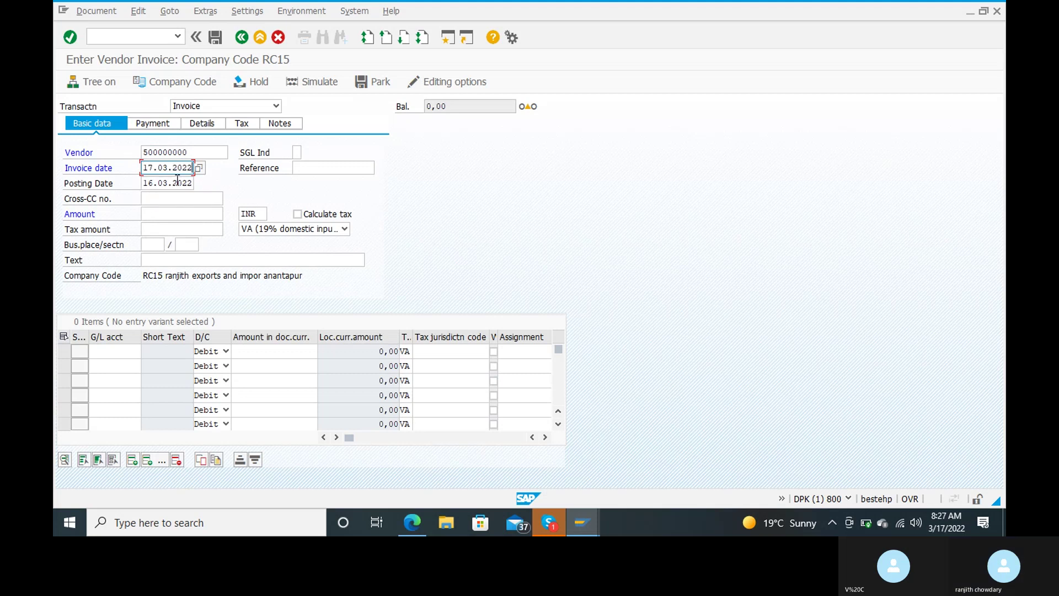
Set the vendor invoice's amount to 50000 INR.
{"action": "left_click", "coordinate": [178, 215]}
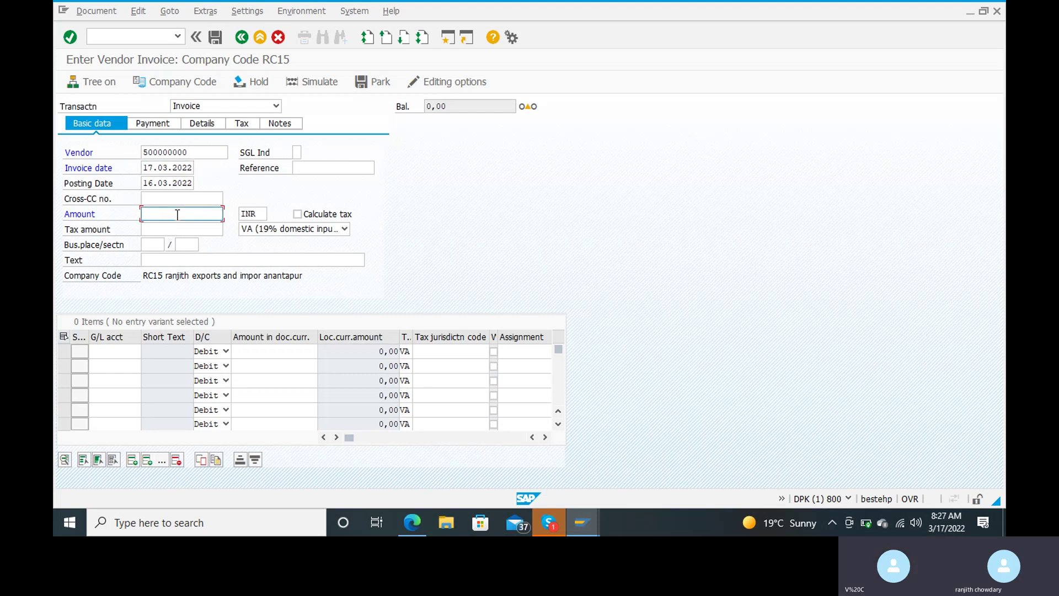
{"action": "left_click", "coordinate": [178, 215]}
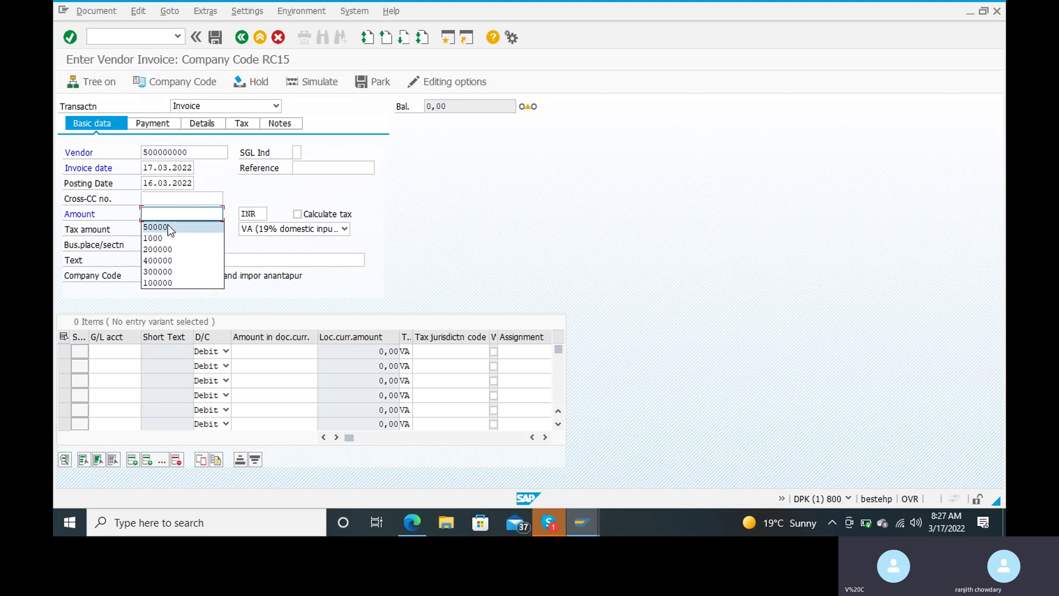
{"action": "left_click", "coordinate": [168, 226]}
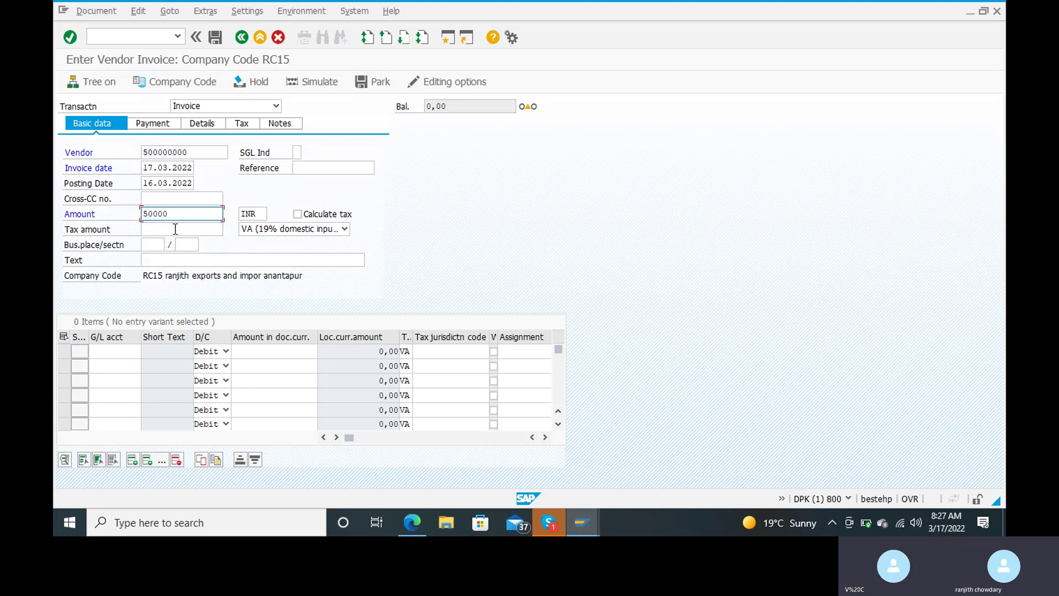
Fill the invoice's text with the earlier entry "selling material to customer".
{"action": "left_click", "coordinate": [164, 259]}
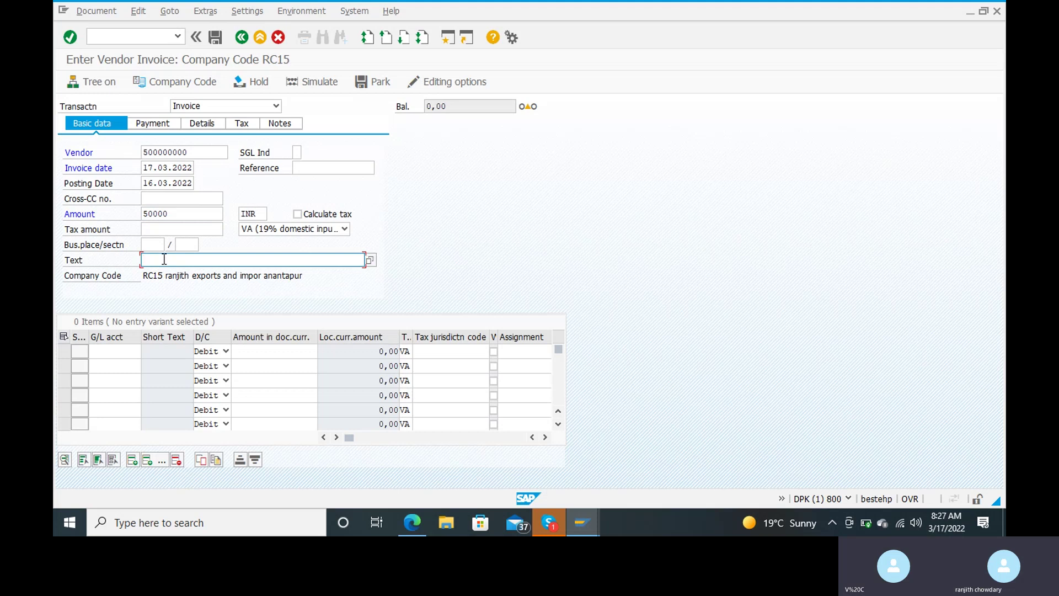
{"action": "left_click", "coordinate": [163, 260]}
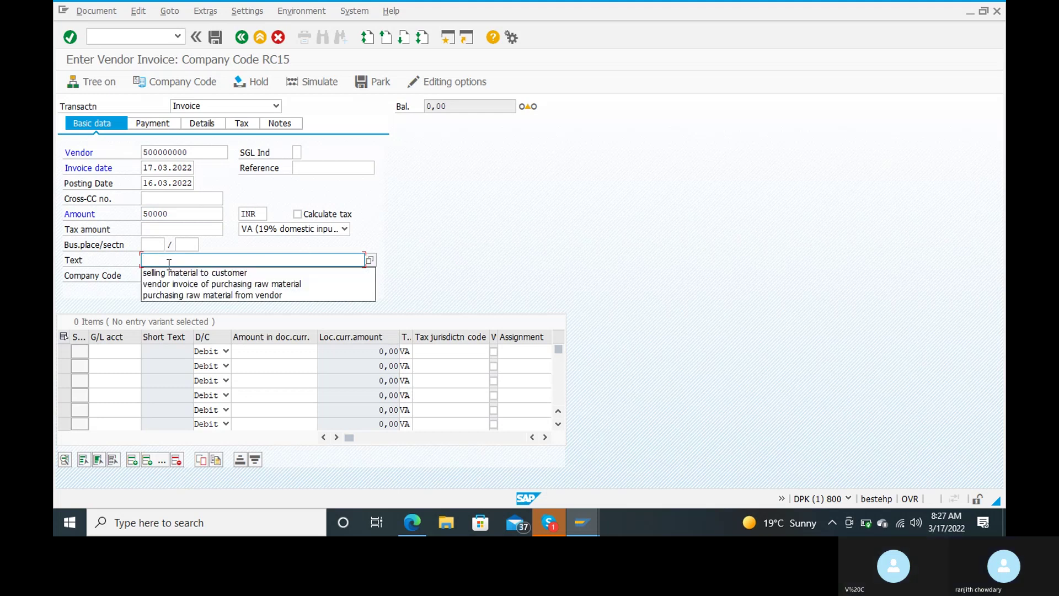
{"action": "left_click", "coordinate": [170, 274]}
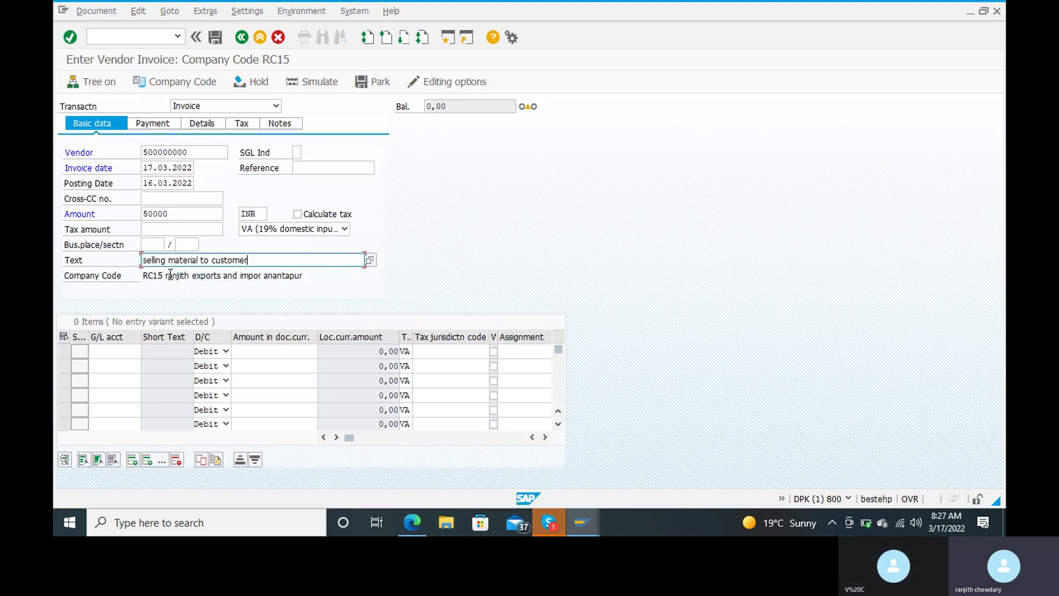
{"action": "left_click", "coordinate": [107, 349]}
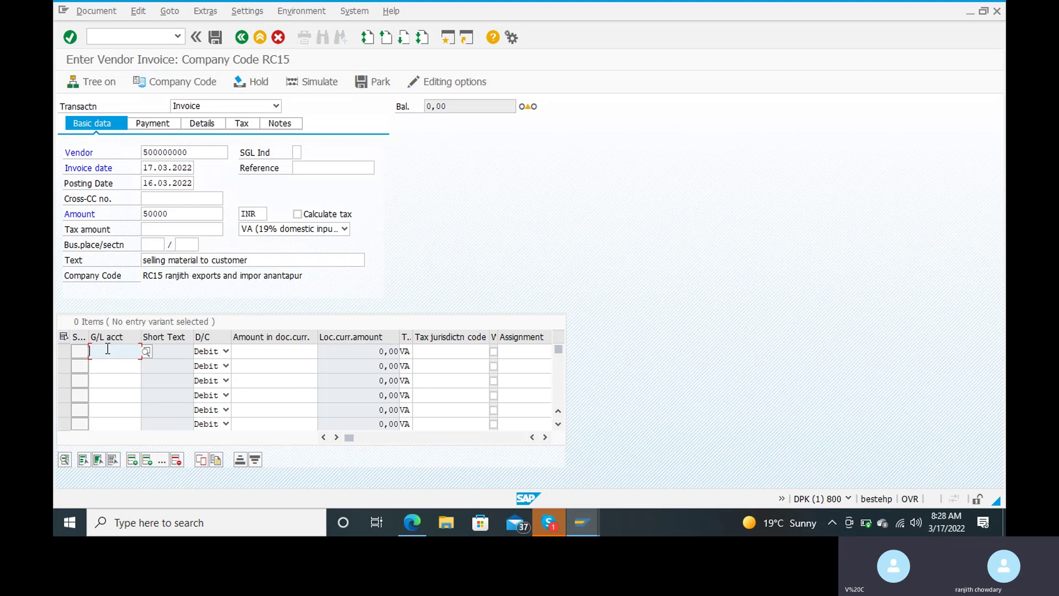
Replace the invoice's text with "purchasing raw material from vendor".
{"action": "left_click", "coordinate": [260, 263]}
{"action": "key", "text": "BackSpace"}
{"action": "key", "text": "BackSpace"}
{"action": "key", "text": "BackSpace"}
{"action": "key", "text": "BackSpace"}
{"action": "key", "text": "BackSpace"}
{"action": "key", "text": "BackSpace"}
{"action": "key", "text": "BackSpace"}
{"action": "key", "text": "BackSpace"}
{"action": "key", "text": "BackSpace"}
{"action": "key", "text": "BackSpace"}
{"action": "key", "text": "BackSpace"}
{"action": "key", "text": "BackSpace"}
{"action": "key", "text": "BackSpace"}
{"action": "key", "text": "BackSpace"}
{"action": "key", "text": "BackSpace"}
{"action": "key", "text": "BackSpace"}
{"action": "key", "text": "BackSpace"}
{"action": "key", "text": "BackSpace"}
{"action": "key", "text": "BackSpace"}
{"action": "key", "text": "BackSpace"}
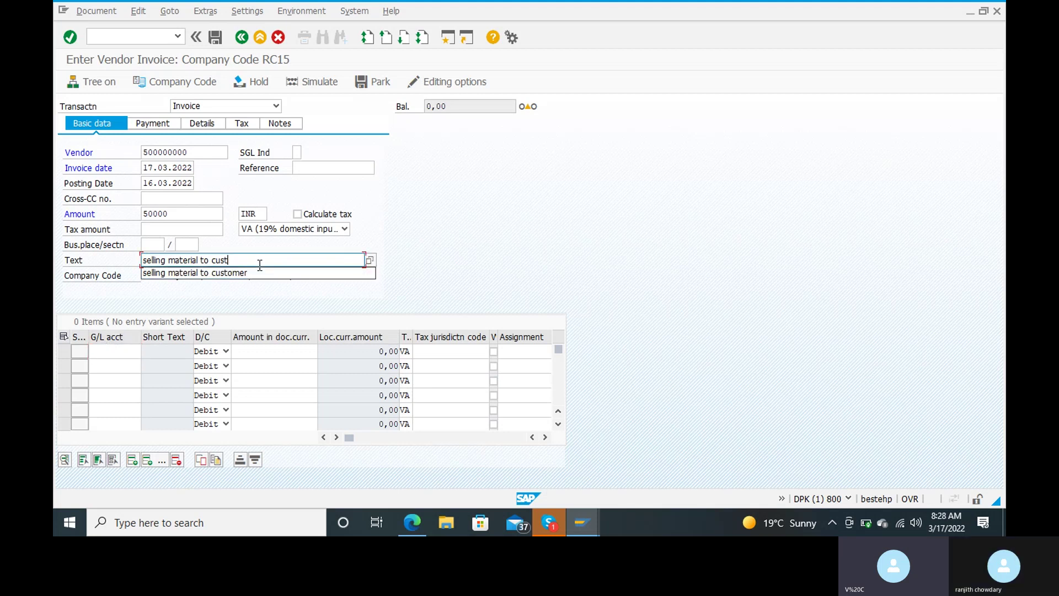
{"action": "key", "text": "BackSpace"}
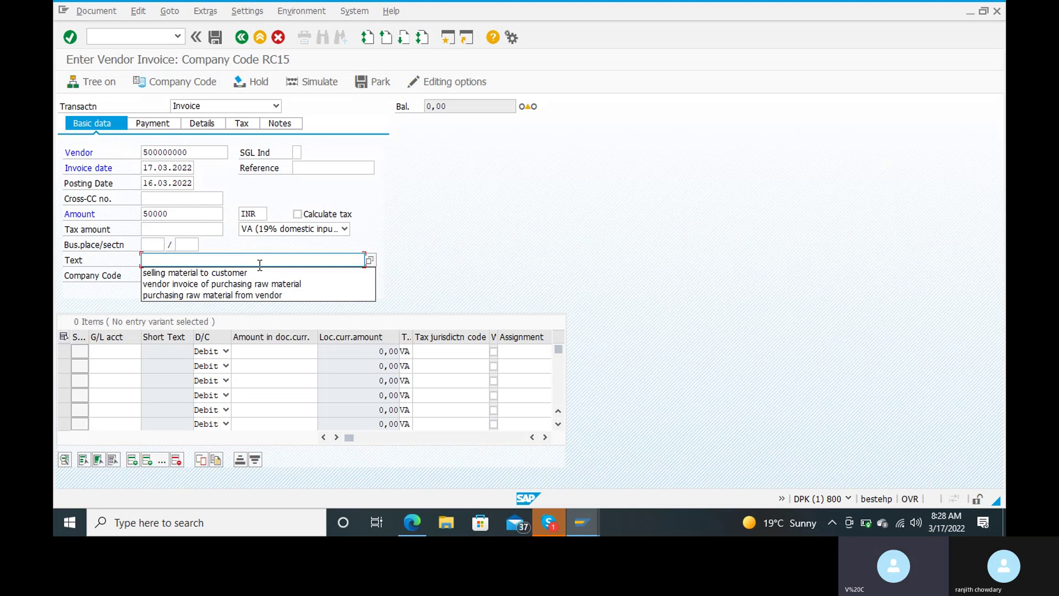
{"action": "left_click", "coordinate": [234, 295]}
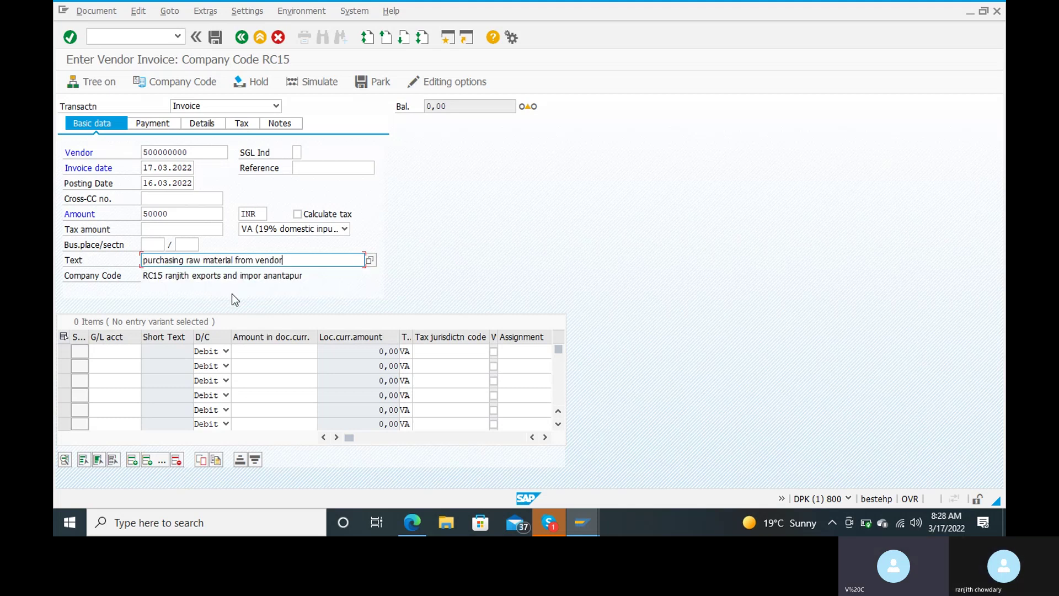
Look up the G/L accounts for the first line item and assign the raw material account.
{"action": "left_click", "coordinate": [122, 353]}
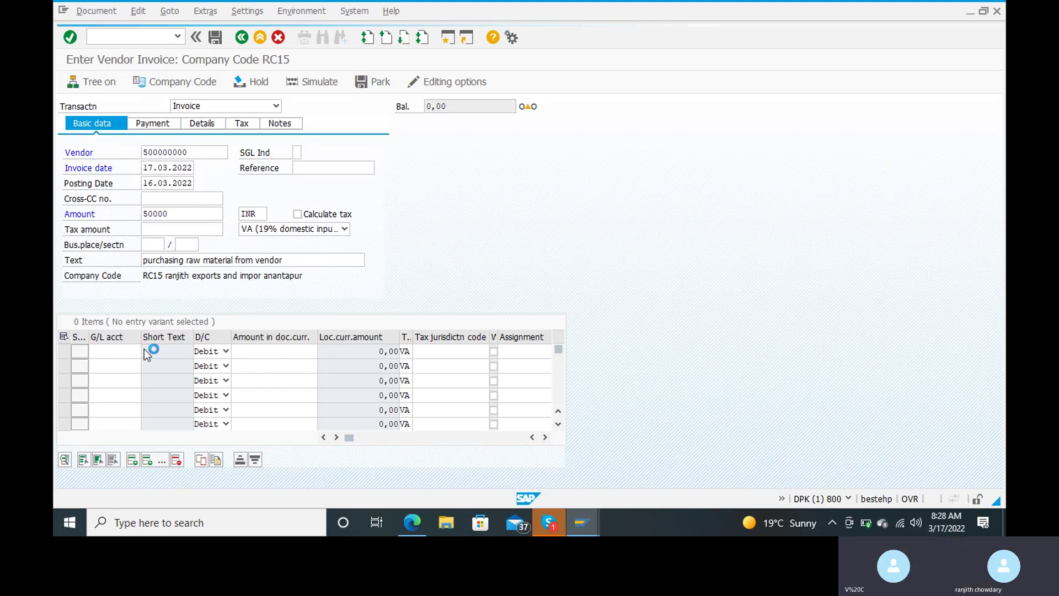
{"action": "left_click", "coordinate": [146, 352]}
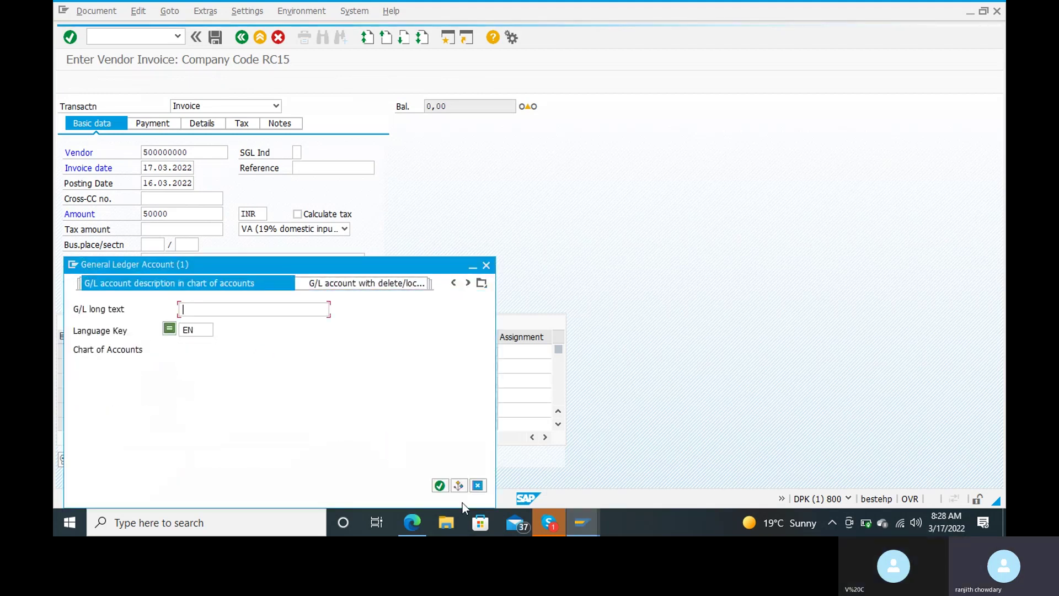
{"action": "left_click", "coordinate": [441, 486]}
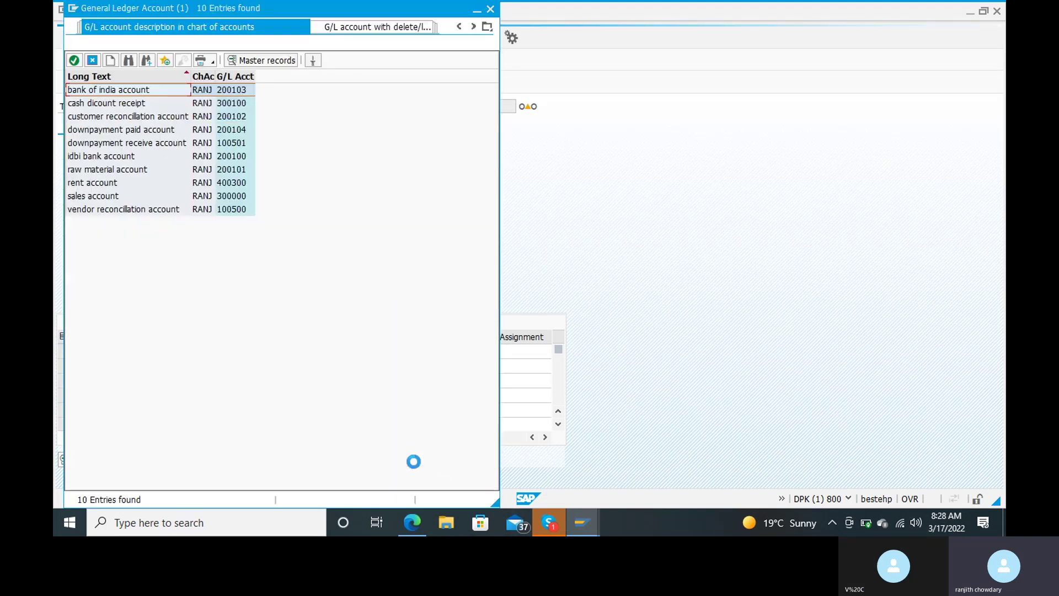
{"action": "left_click", "coordinate": [141, 171]}
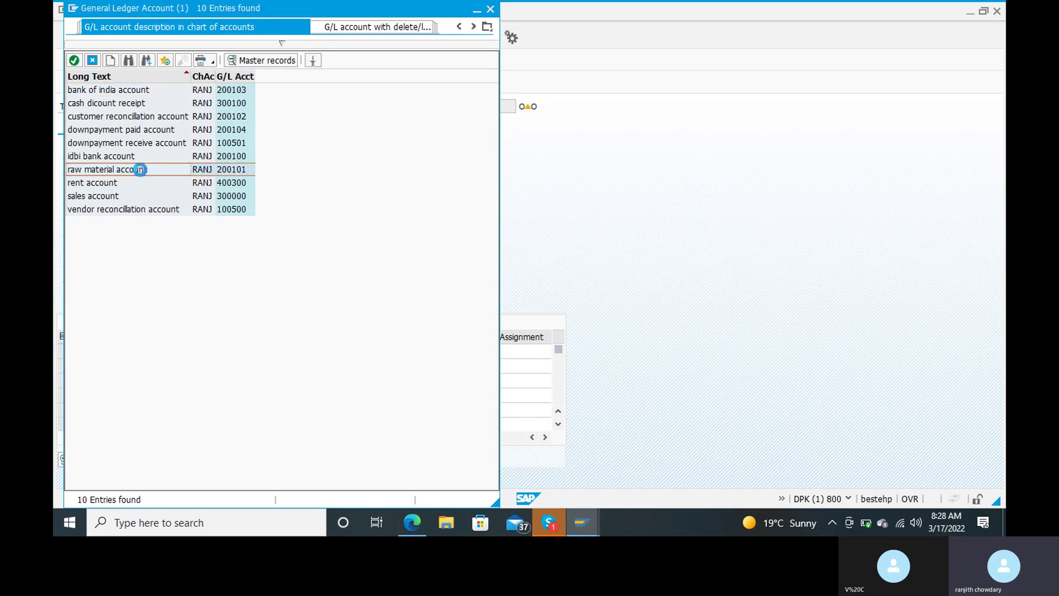
{"action": "double_click", "coordinate": [141, 169]}
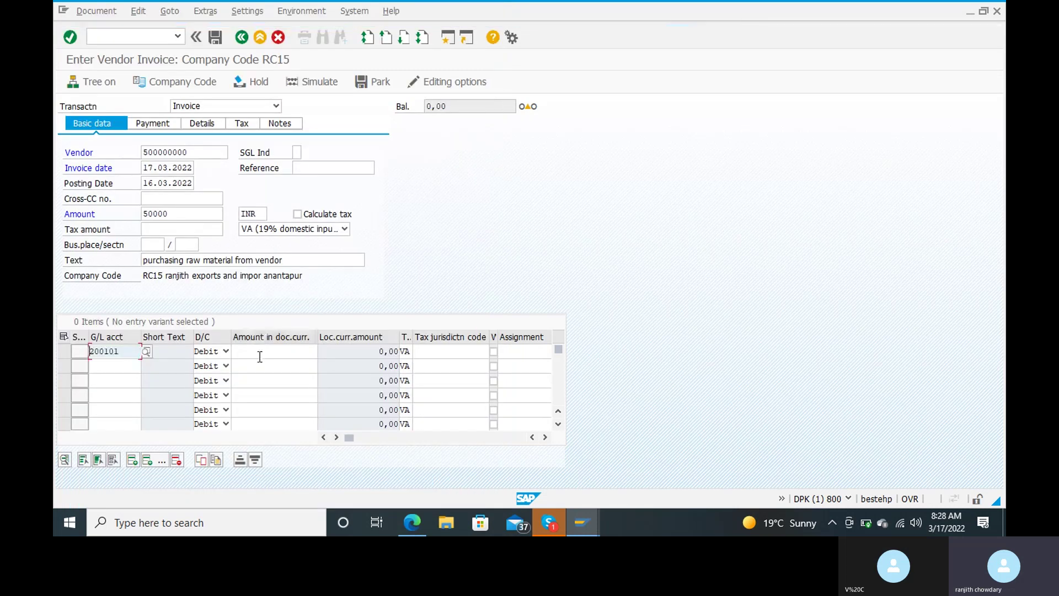
Set the raw material line's amount in document currency to 50000 as a debit and validate the invoice entries.
{"action": "left_click", "coordinate": [259, 357]}
{"action": "type", "text": "5"}
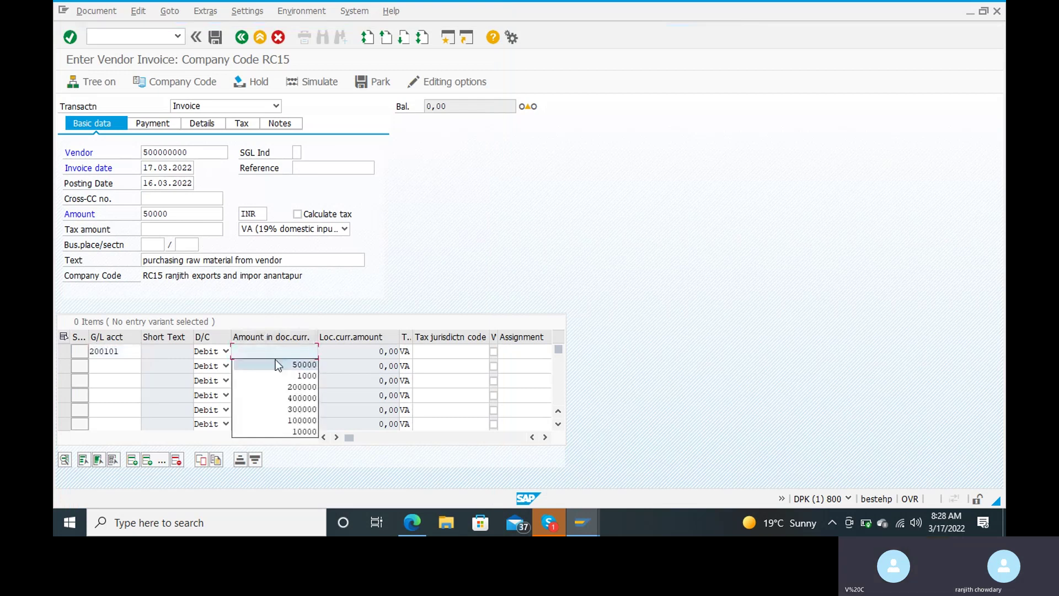
{"action": "left_click", "coordinate": [276, 359]}
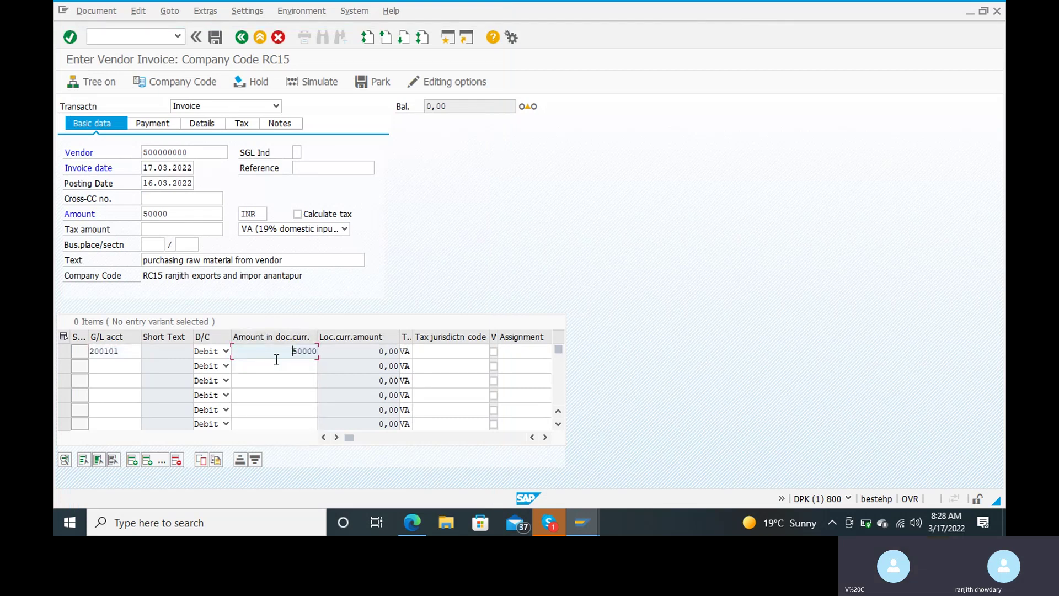
{"action": "key", "text": "Return"}
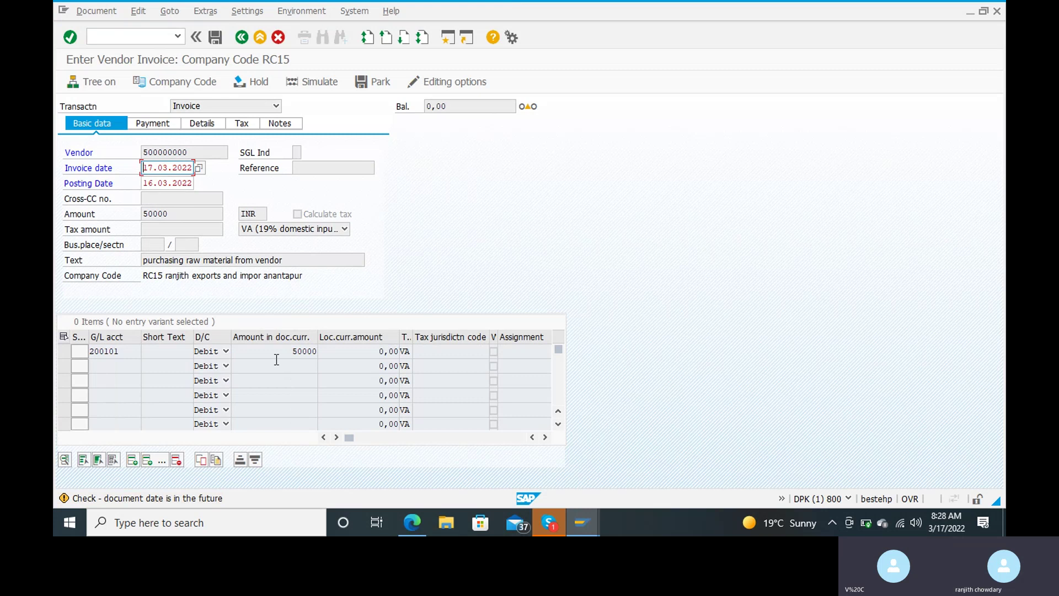
{"action": "key", "text": "Return"}
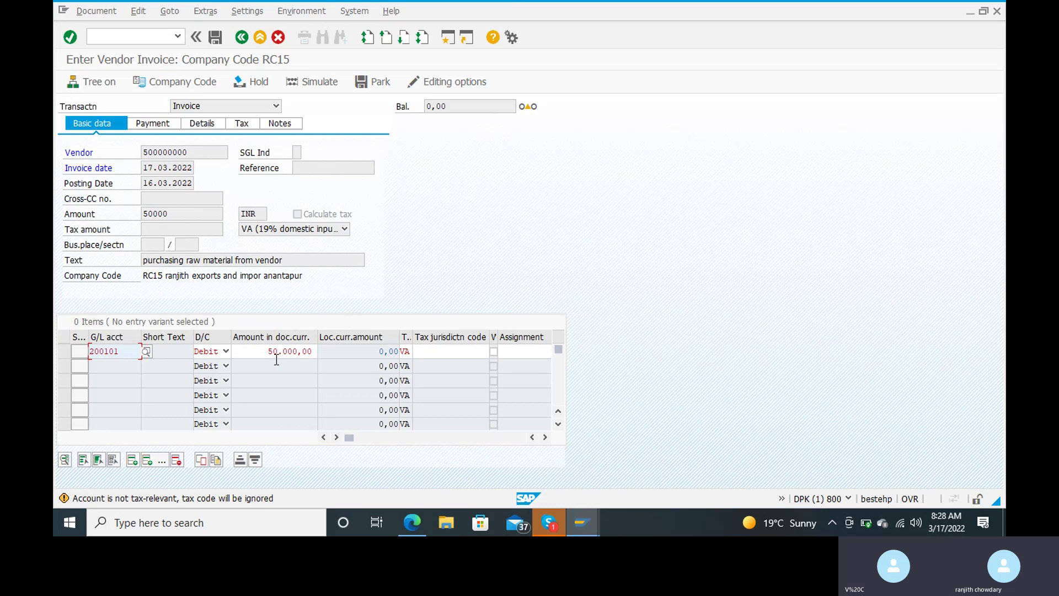
{"action": "key", "text": "Return"}
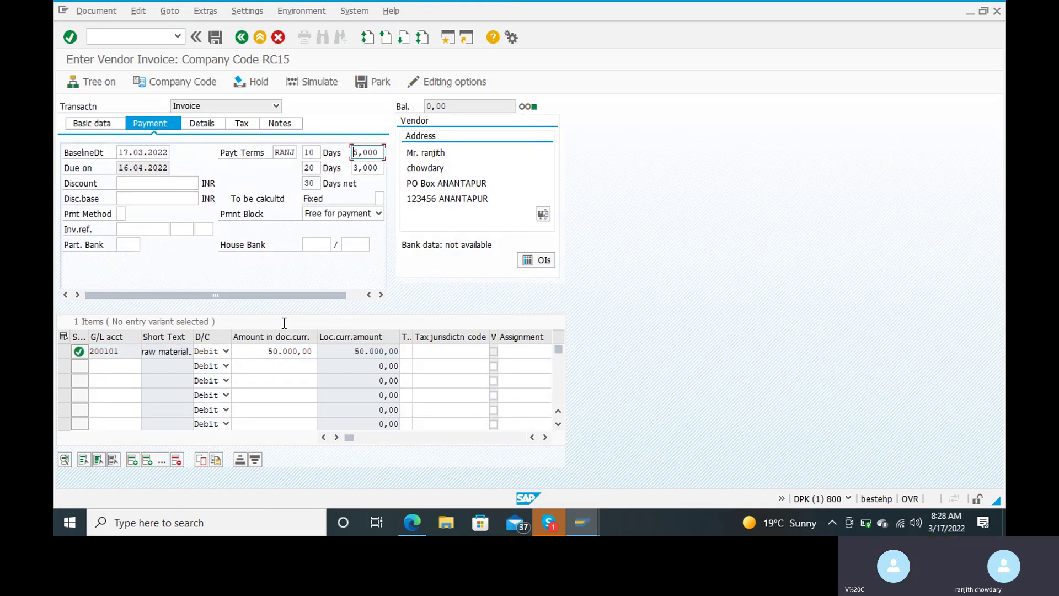
Simulate the invoice and follow the Customizing link in the cash discount error's help to the FI tolerance groups for users.
{"action": "left_click", "coordinate": [323, 94]}
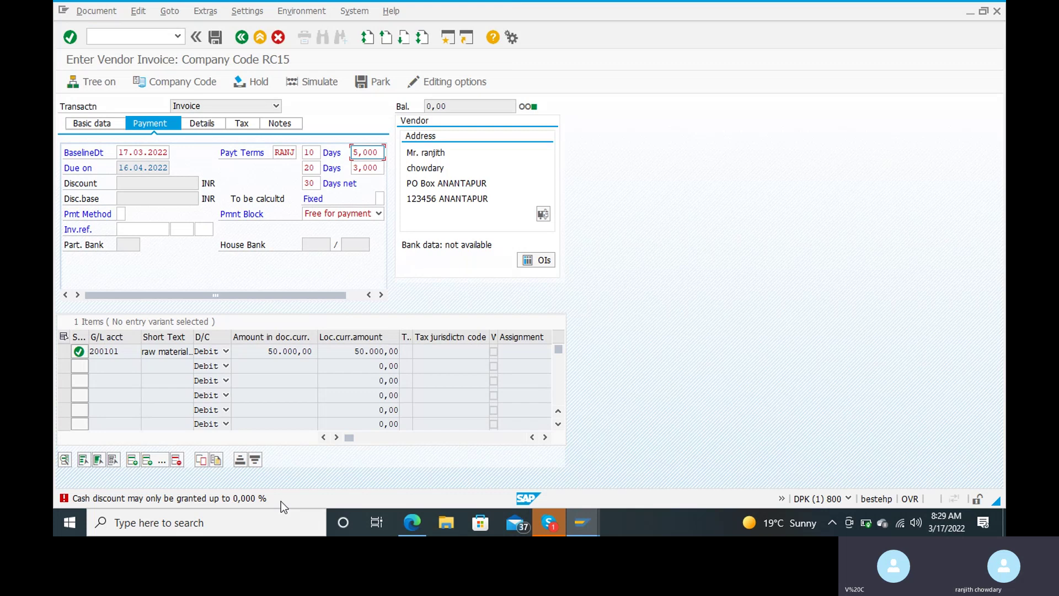
{"action": "left_click", "coordinate": [252, 500]}
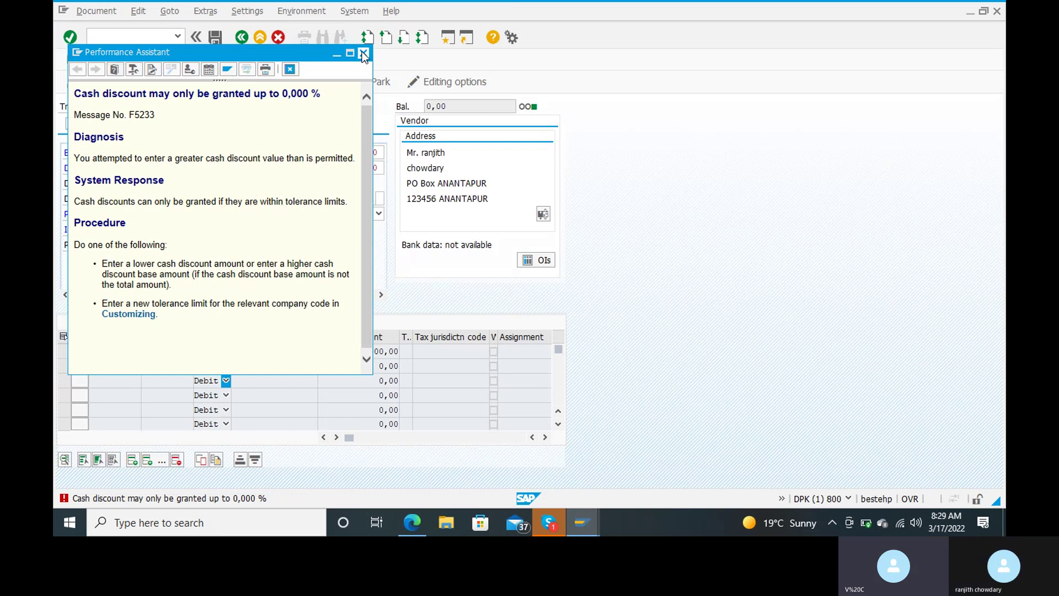
{"action": "left_click", "coordinate": [130, 315]}
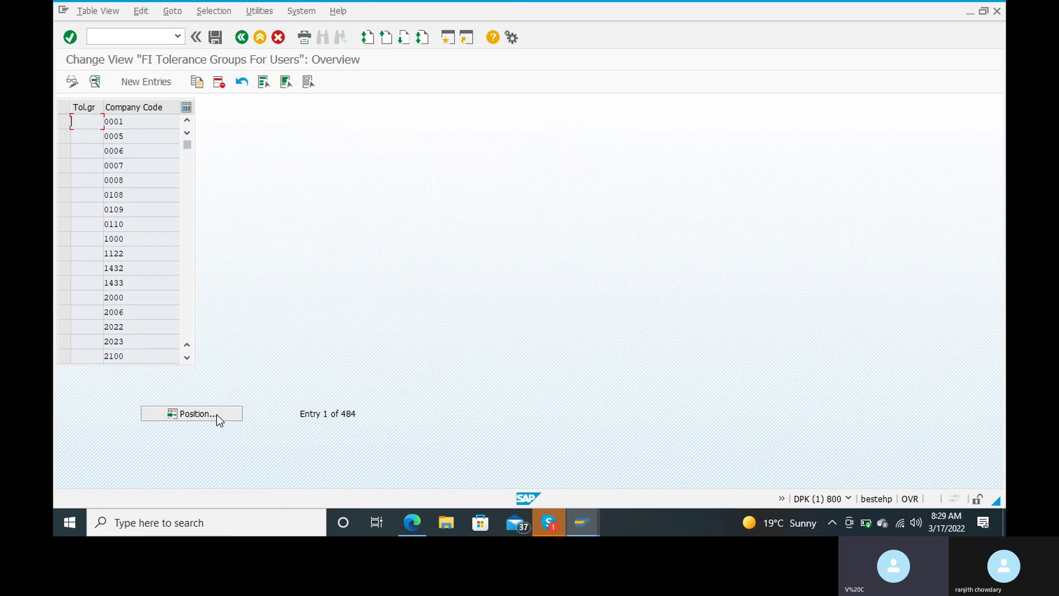
Position the list at tolerance group RANJ and open its details for company code RC15.
{"action": "left_click", "coordinate": [218, 418]}
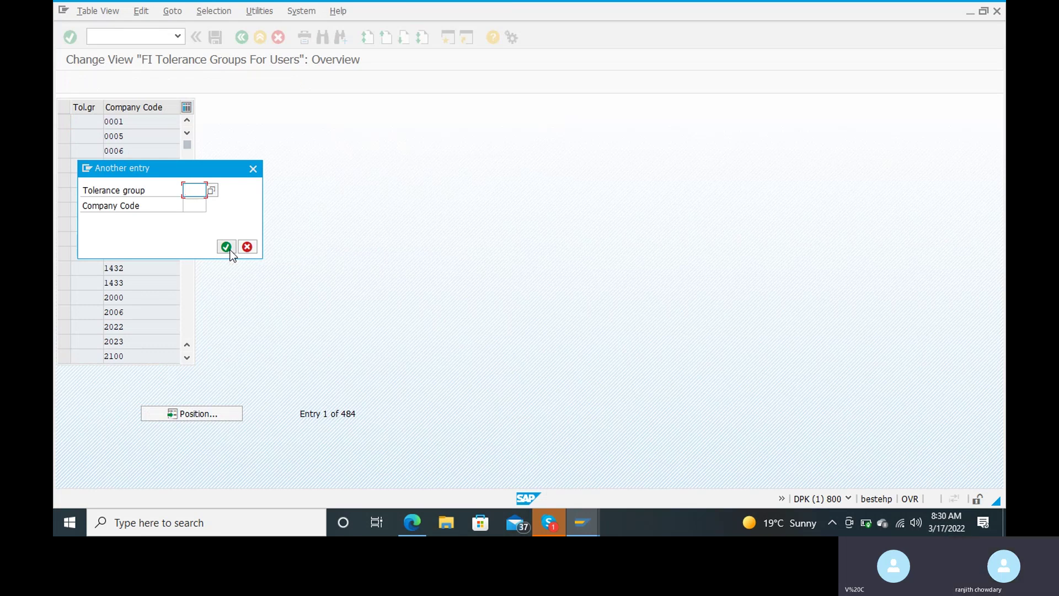
{"action": "key", "text": "BackSpace"}
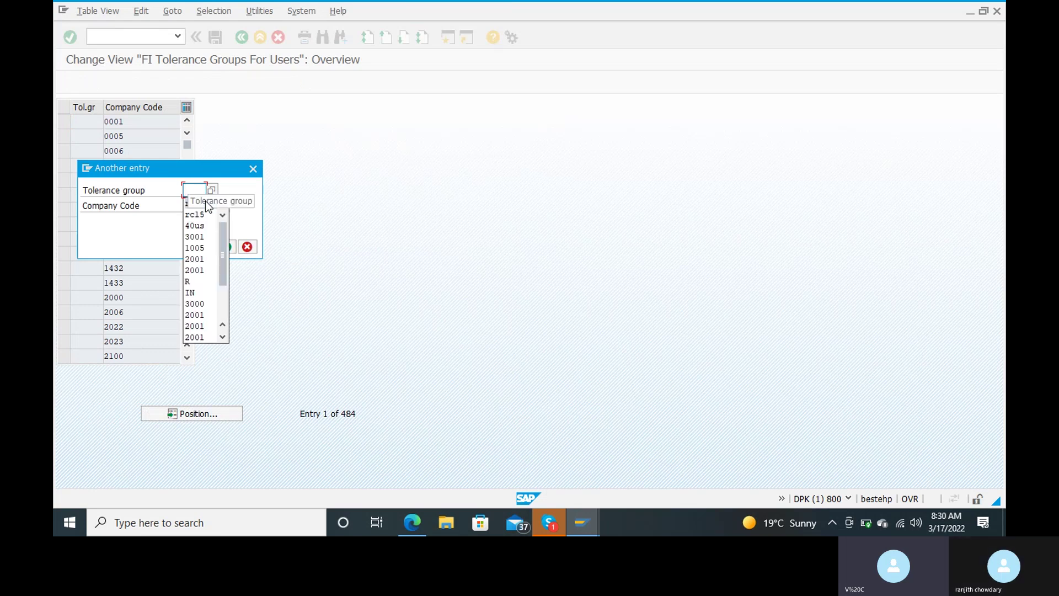
{"action": "left_click", "coordinate": [199, 203]}
{"action": "left_click", "coordinate": [226, 248]}
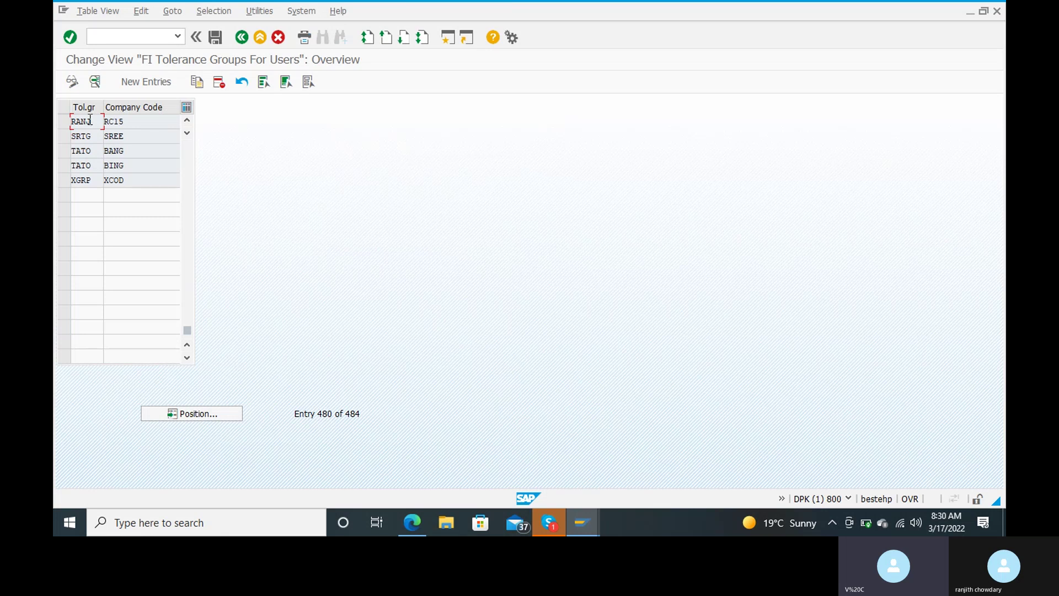
{"action": "double_click", "coordinate": [90, 120]}
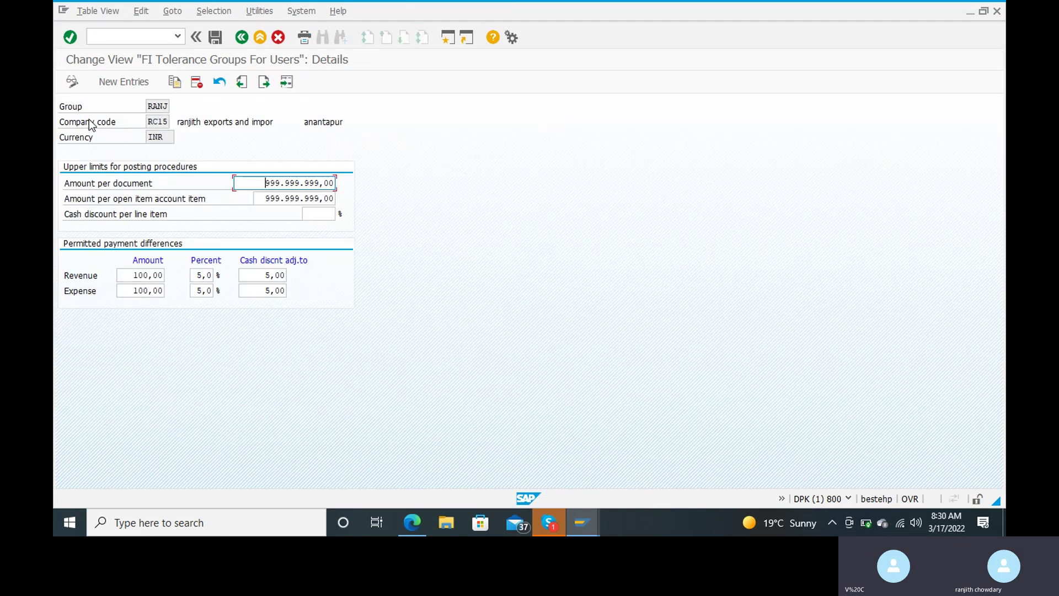
Set the cash discount per line item for tolerance group RANJ to 5% and save the change.
{"action": "left_click", "coordinate": [308, 215]}
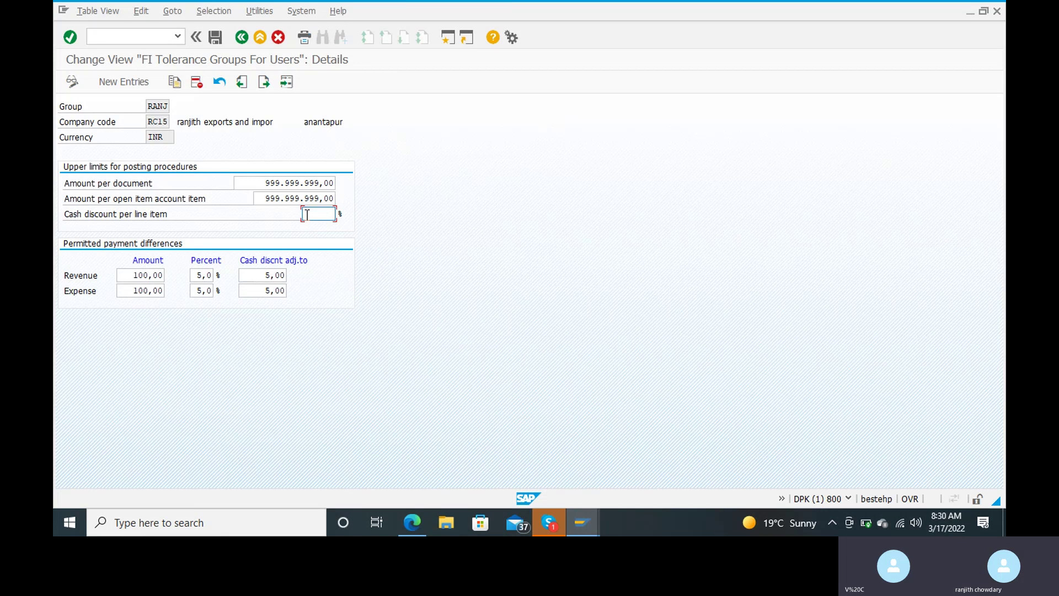
{"action": "type", "text": "5"}
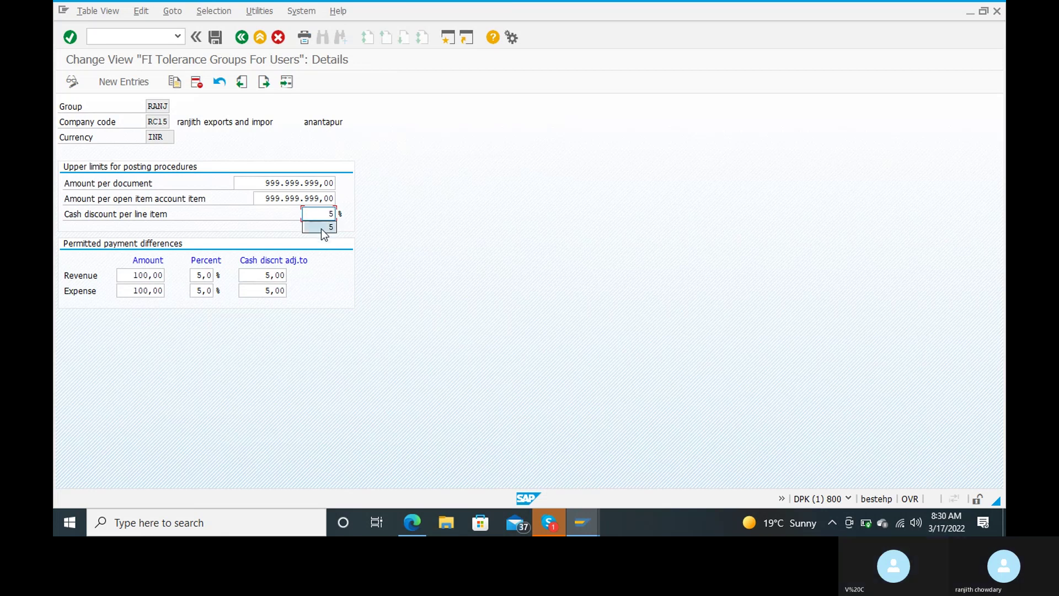
{"action": "left_click", "coordinate": [322, 228]}
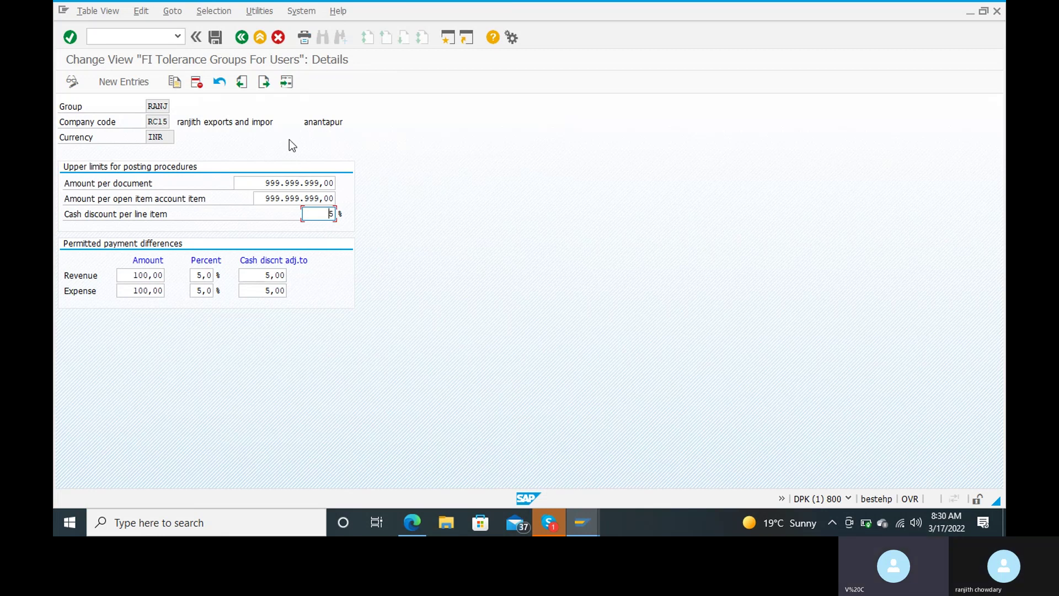
{"action": "left_click", "coordinate": [218, 46]}
{"action": "key", "text": "Return"}
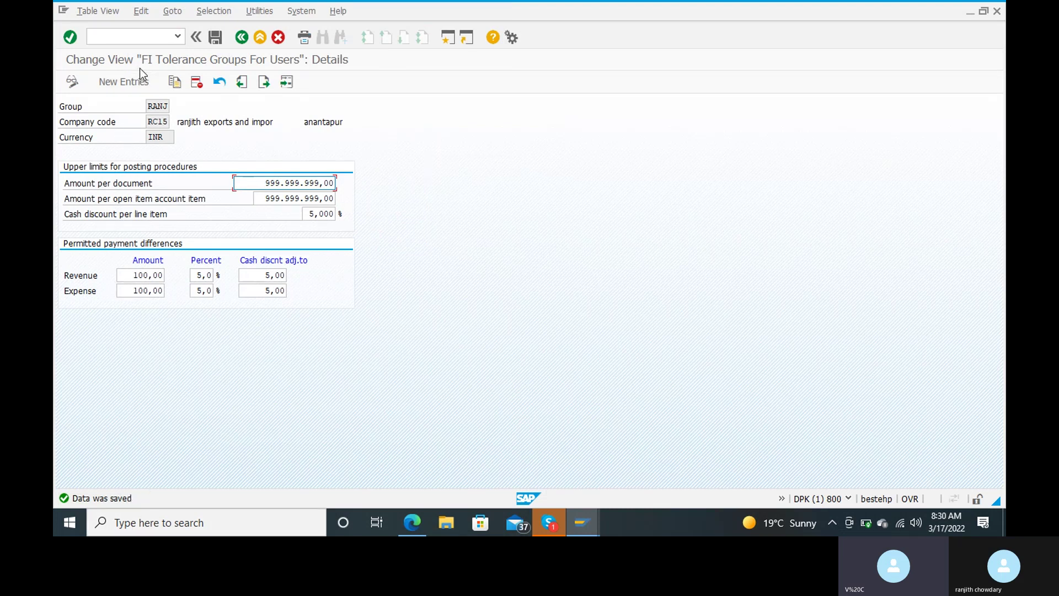
Leave the tolerance group details and open the Terms of Payment view with transaction OBB8.
{"action": "left_click", "coordinate": [131, 32]}
{"action": "type", "text": "obb8"}
{"action": "key", "text": "Return"}
{"action": "left_click", "coordinate": [130, 32]}
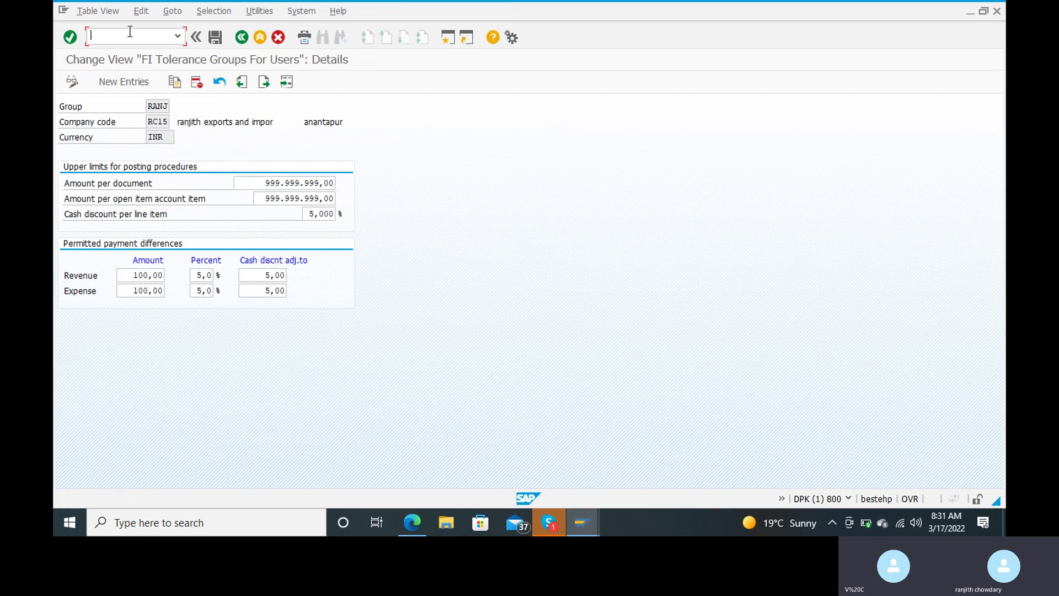
{"action": "type", "text": "/no"}
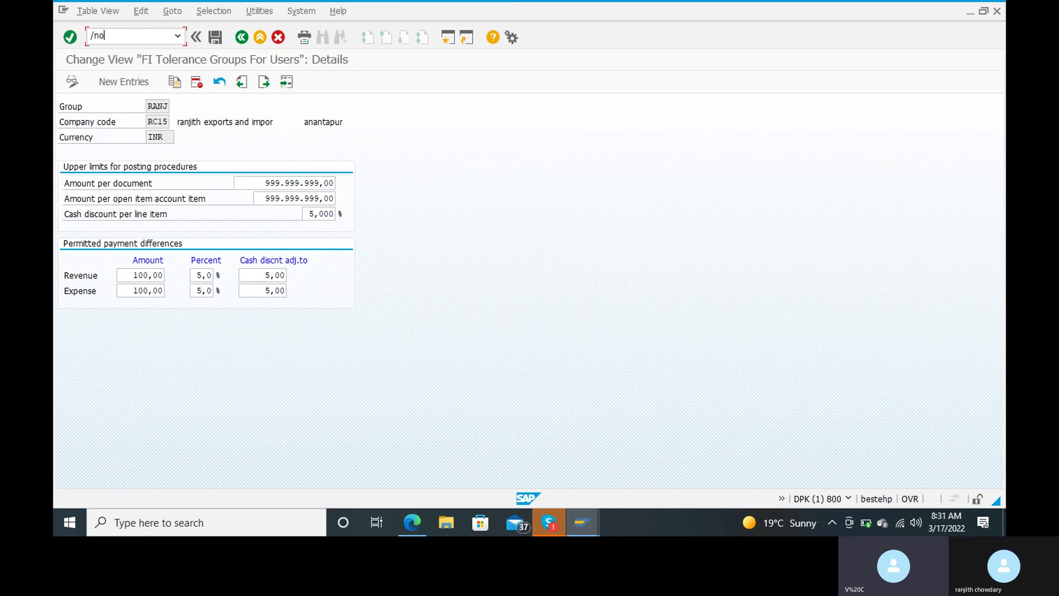
{"action": "type", "text": "bb8"}
{"action": "key", "text": "Return"}
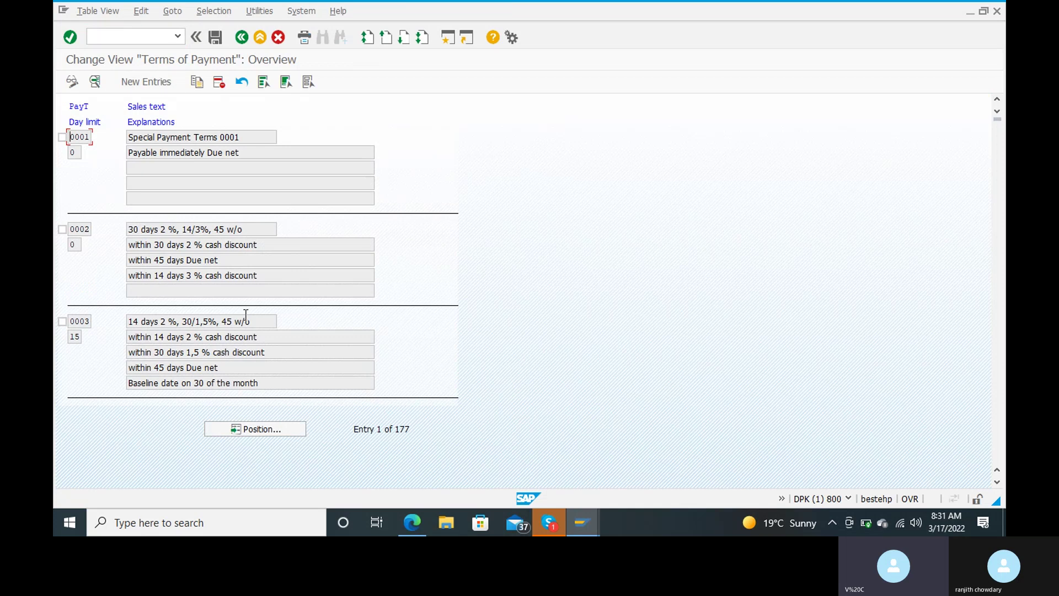
Position the payment terms list at RANJ and open the details of that entry.
{"action": "left_click", "coordinate": [246, 428]}
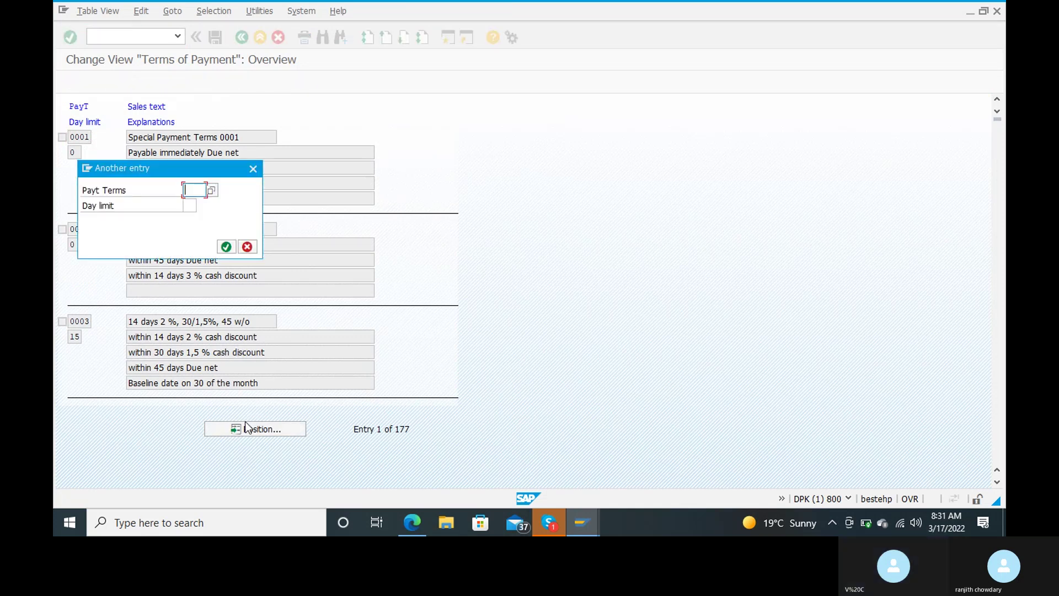
{"action": "type", "text": "r"}
{"action": "key", "text": "Down"}
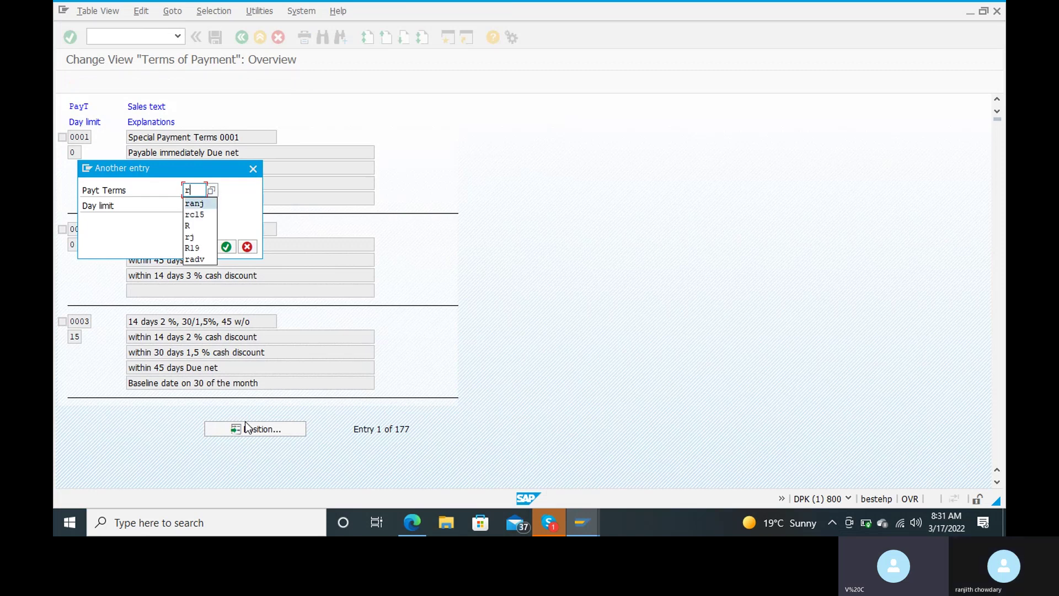
{"action": "key", "text": "Return"}
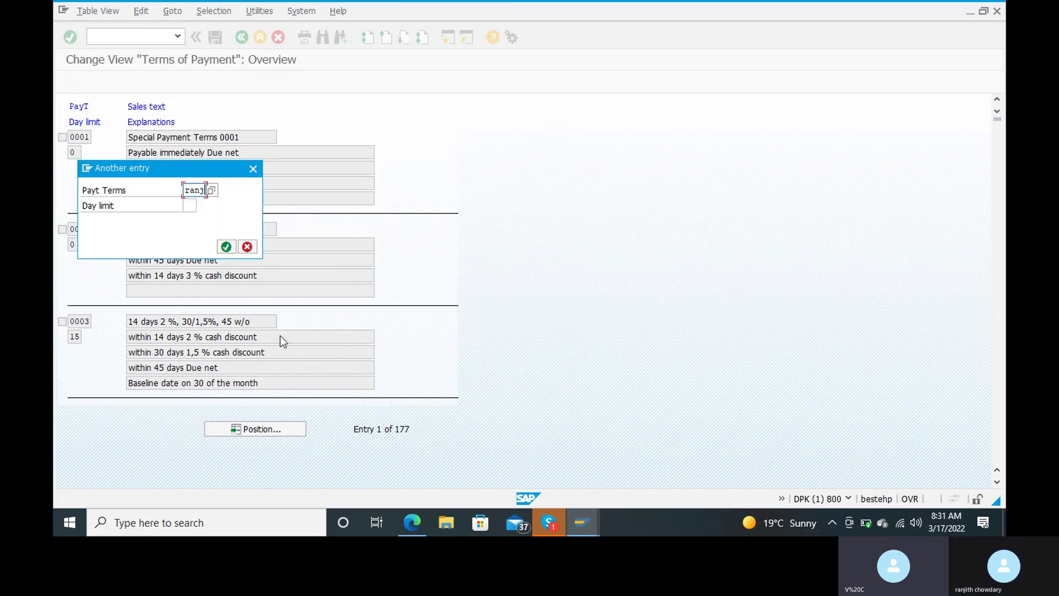
{"action": "left_click", "coordinate": [226, 247]}
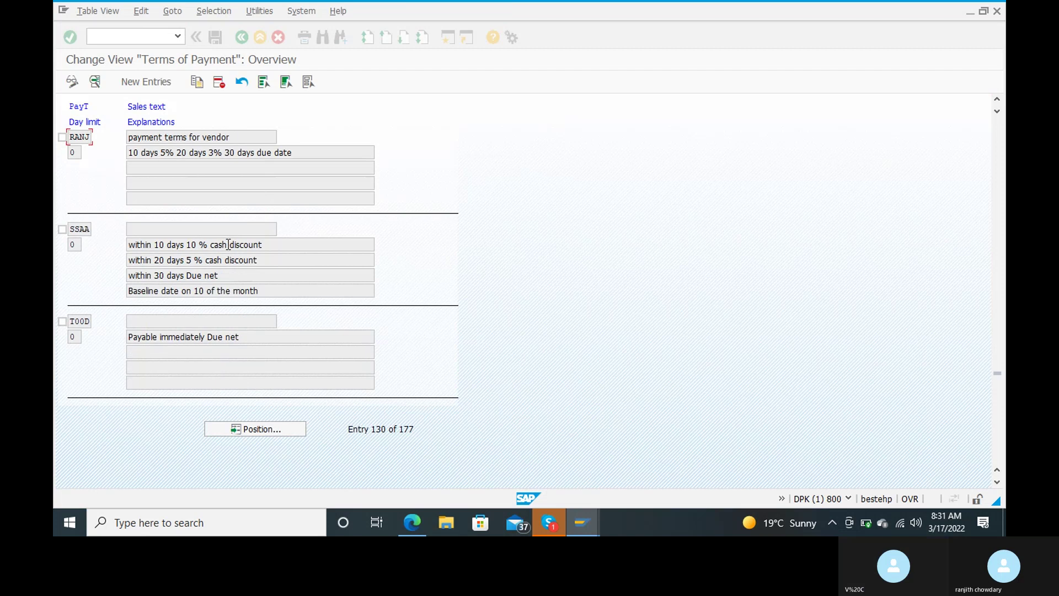
{"action": "double_click", "coordinate": [86, 139]}
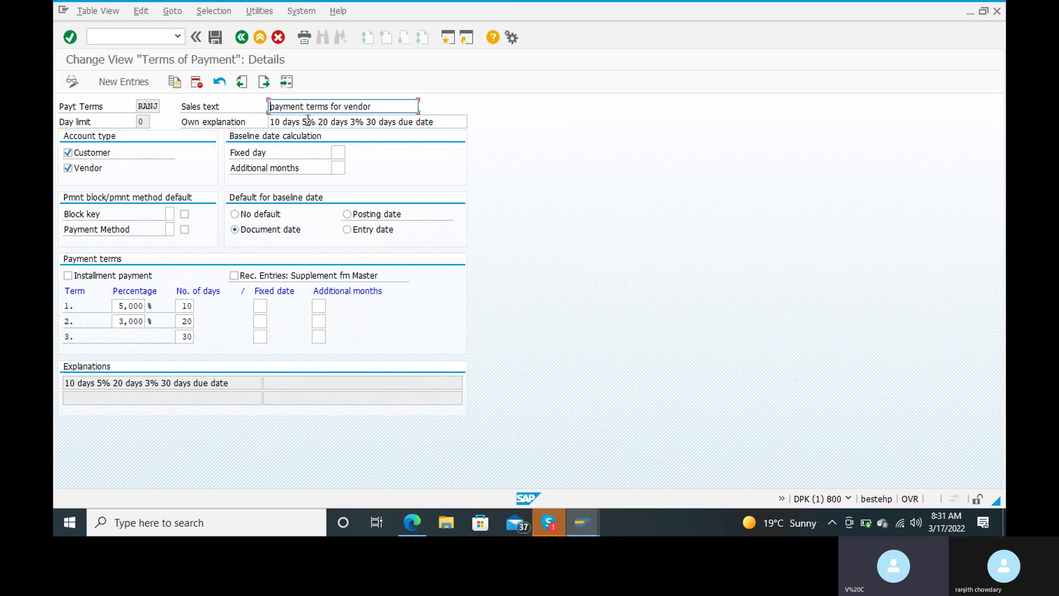
Set the first payment term's cash discount percentage to 3%.
{"action": "left_click", "coordinate": [139, 306]}
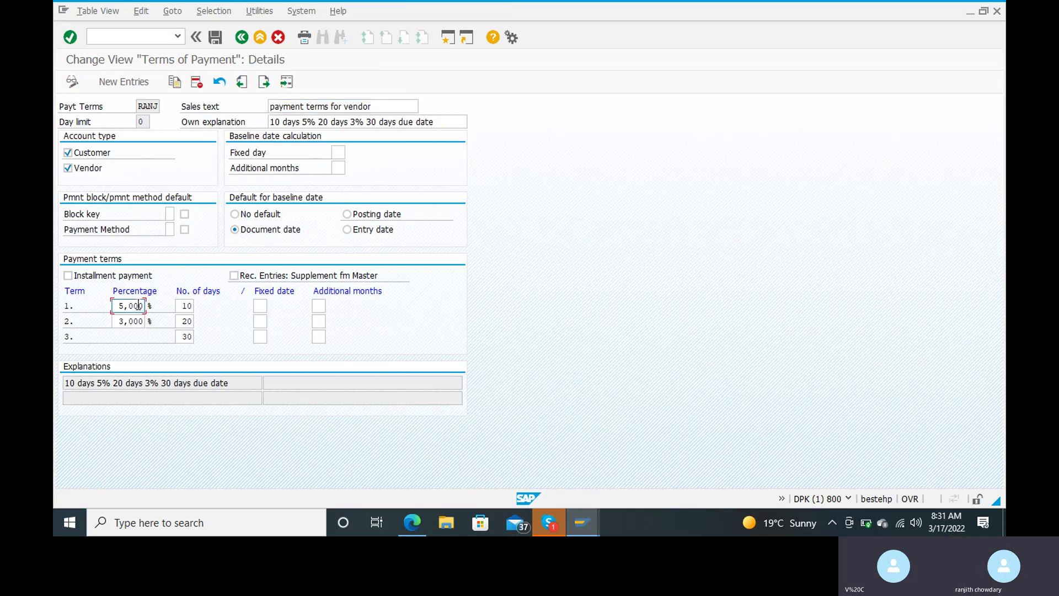
{"action": "key", "text": "BackSpace"}
{"action": "key", "text": "BackSpace"}
{"action": "key", "text": "BackSpace"}
{"action": "key", "text": "BackSpace"}
{"action": "key", "text": "BackSpace"}
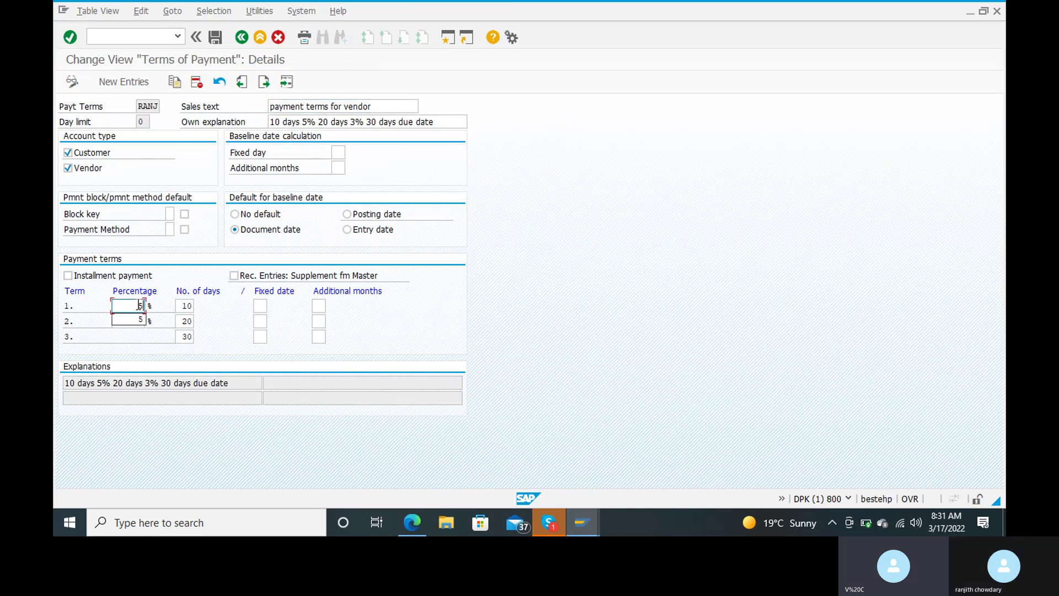
{"action": "type", "text": "3"}
Set the second payment term's cash discount percentage to 2% and validate the entries.
{"action": "left_click", "coordinate": [142, 321]}
{"action": "key", "text": "Tab"}
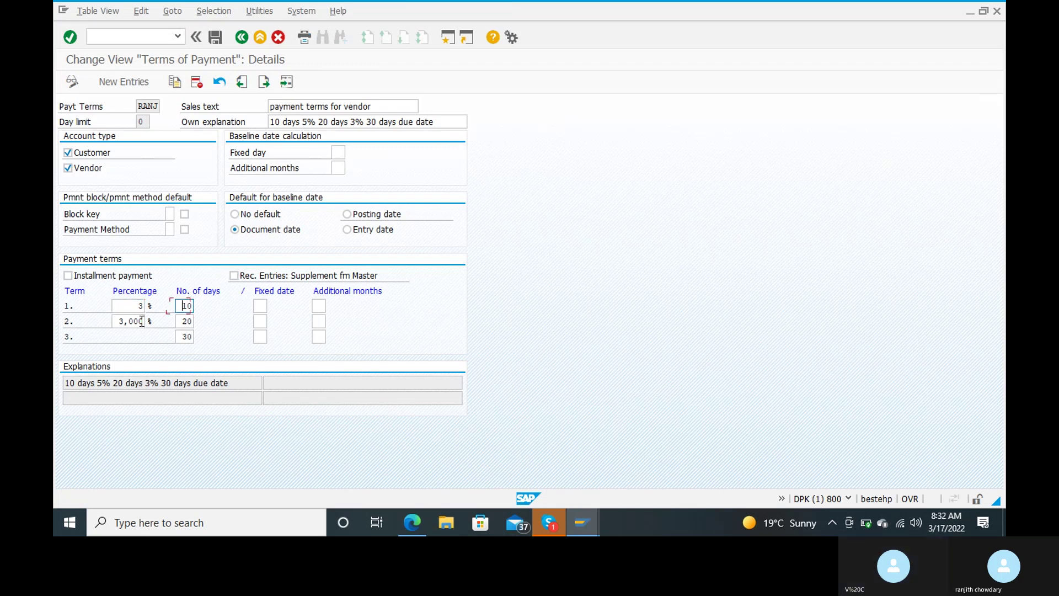
{"action": "key", "text": "Tab"}
{"action": "key", "text": "Tab"}
{"action": "key", "text": "Tab"}
{"action": "key", "text": "Tab"}
{"action": "left_click", "coordinate": [125, 320]}
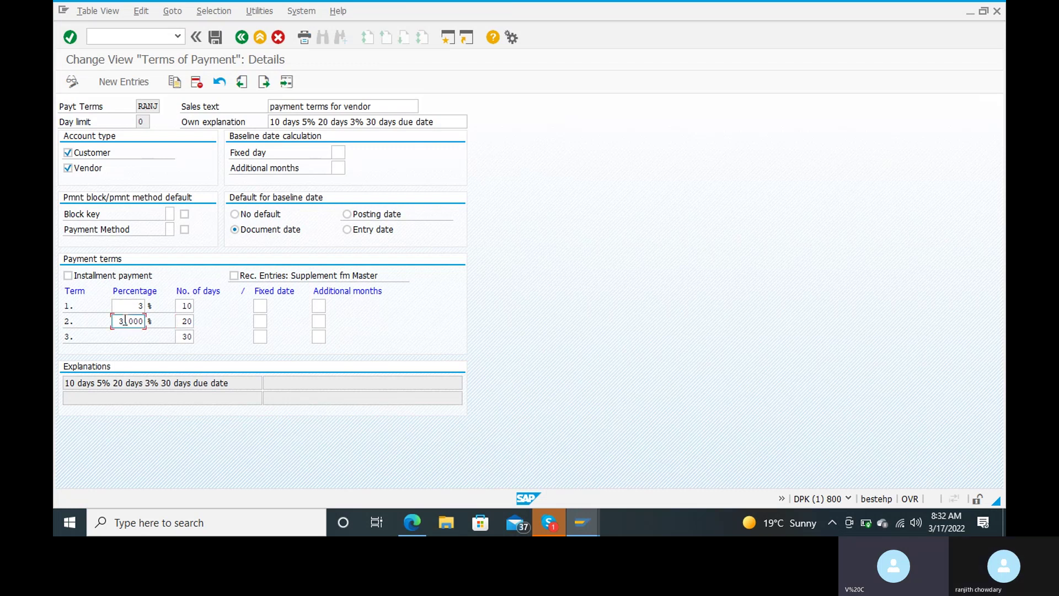
{"action": "key", "text": "End"}
{"action": "key", "text": "BackSpace"}
{"action": "key", "text": "BackSpace"}
{"action": "key", "text": "BackSpace"}
{"action": "key", "text": "BackSpace"}
{"action": "key", "text": "BackSpace"}
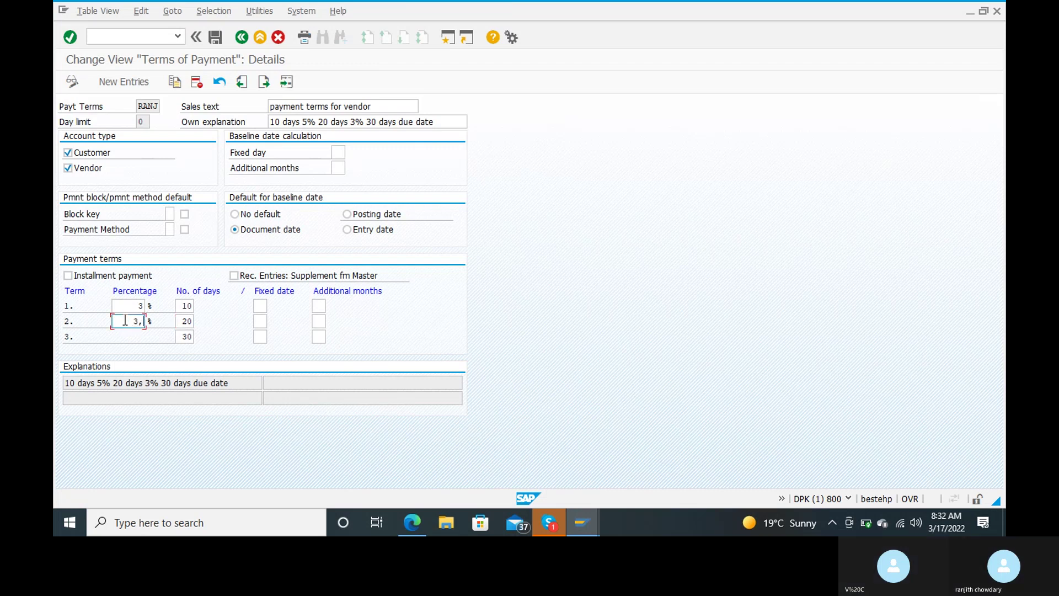
{"action": "type", "text": "2"}
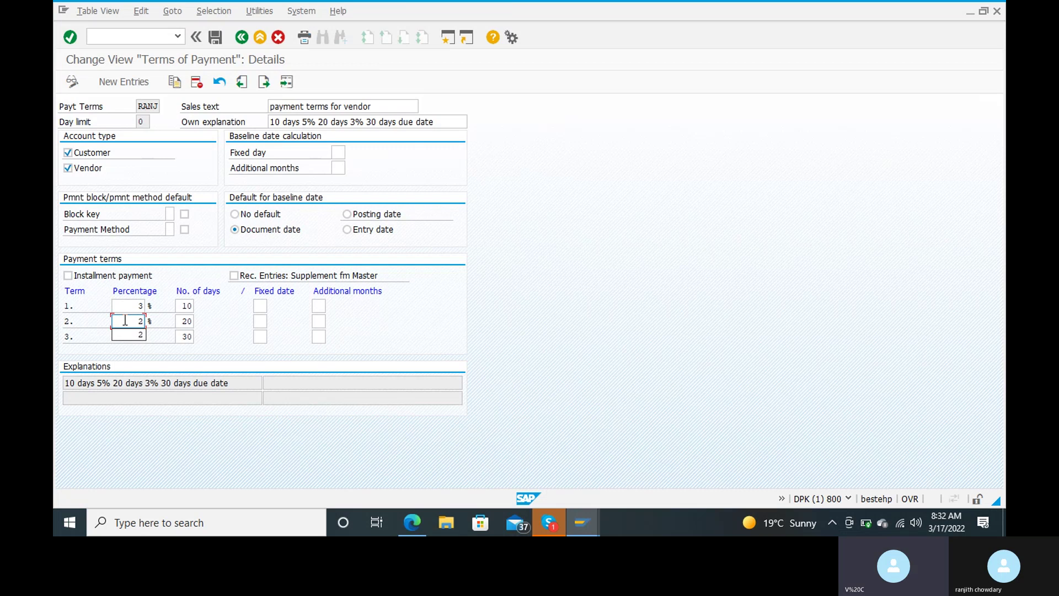
{"action": "key", "text": "Return"}
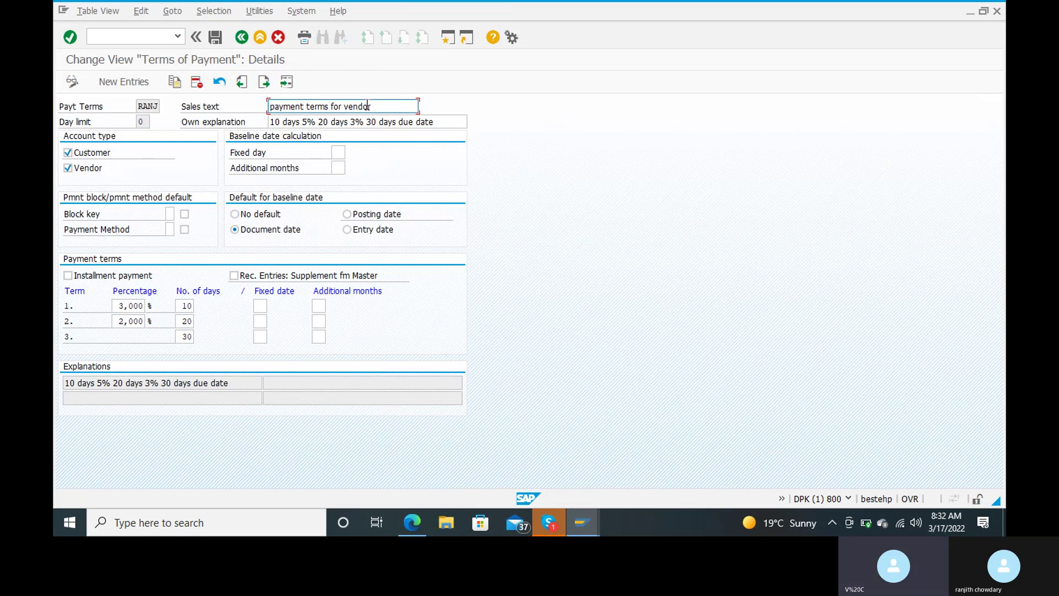
Replace the own explanation with "10 days 3%, 20 days 2%, 30 days due date" and save the payment terms under the proposed customizing request.
{"action": "left_click", "coordinate": [436, 122]}
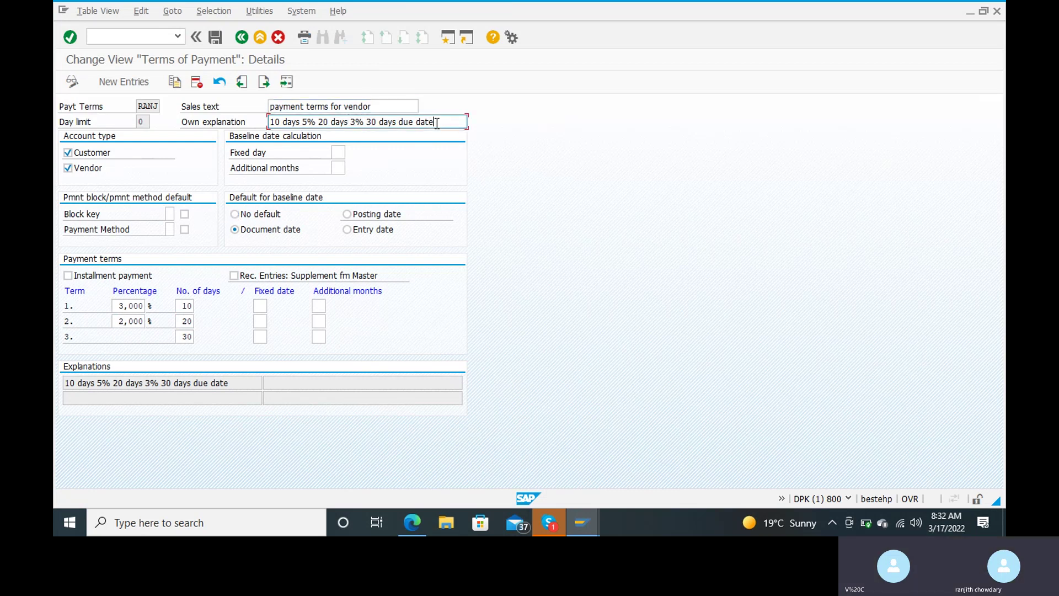
{"action": "key", "text": "BackSpace"}
{"action": "key", "text": "BackSpace"}
{"action": "key", "text": "BackSpace"}
{"action": "key", "text": "BackSpace"}
{"action": "key", "text": "BackSpace"}
{"action": "key", "text": "BackSpace"}
{"action": "key", "text": "BackSpace"}
{"action": "key", "text": "BackSpace"}
{"action": "key", "text": "BackSpace"}
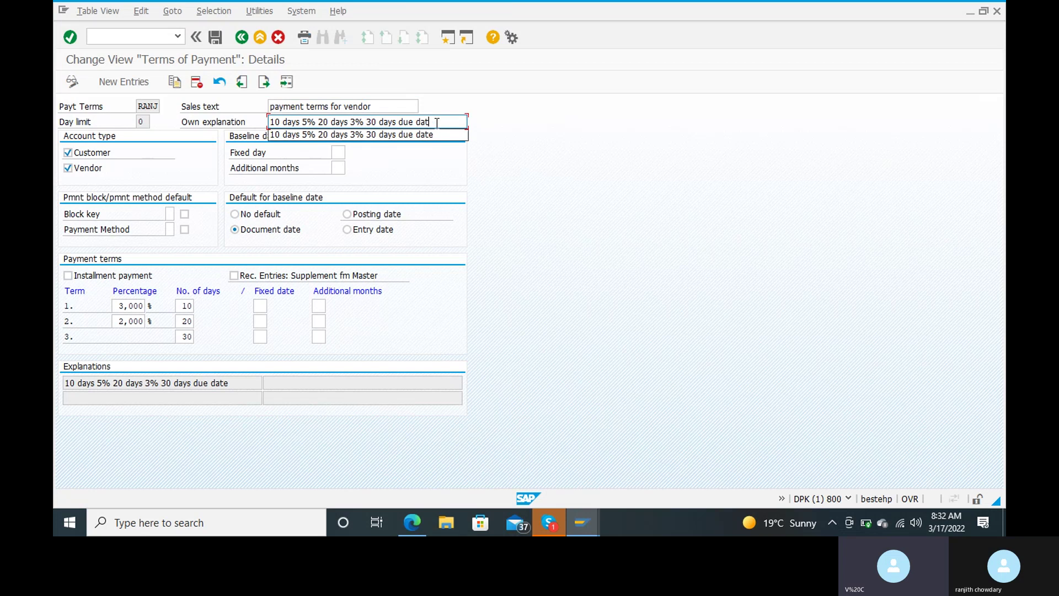
{"action": "key", "text": "BackSpace"}
{"action": "key", "text": "BackSpace"}
{"action": "key", "text": "BackSpace"}
{"action": "key", "text": "BackSpace"}
{"action": "key", "text": "BackSpace"}
{"action": "key", "text": "BackSpace"}
{"action": "key", "text": "BackSpace"}
{"action": "key", "text": "BackSpace"}
{"action": "key", "text": "BackSpace"}
{"action": "key", "text": "BackSpace"}
{"action": "key", "text": "BackSpace"}
{"action": "key", "text": "BackSpace"}
{"action": "key", "text": "BackSpace"}
{"action": "key", "text": "BackSpace"}
{"action": "key", "text": "BackSpace"}
{"action": "key", "text": "BackSpace"}
{"action": "key", "text": "BackSpace"}
{"action": "key", "text": "BackSpace"}
{"action": "key", "text": "BackSpace"}
{"action": "key", "text": "BackSpace"}
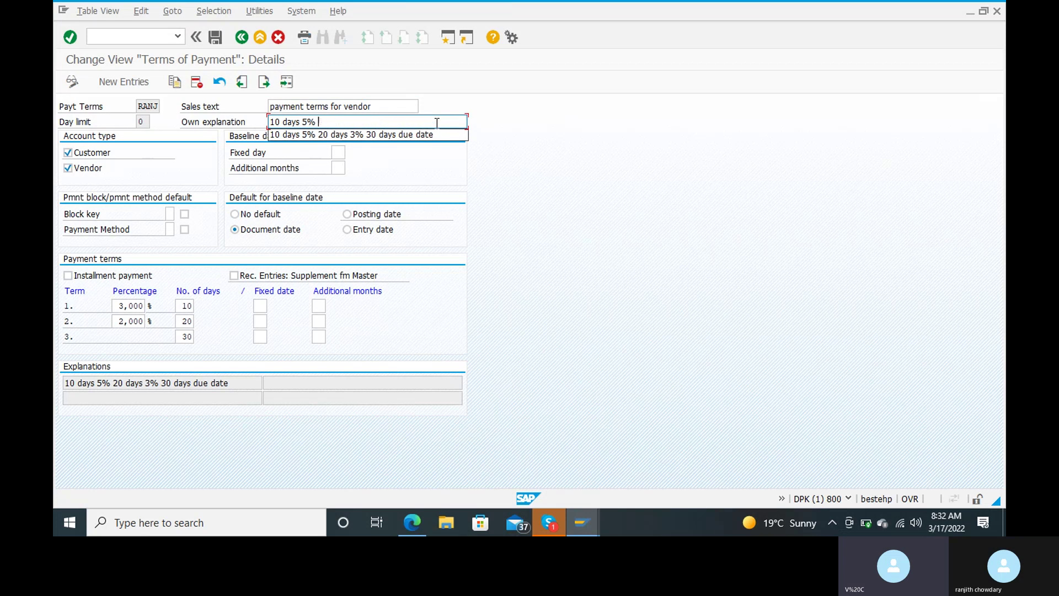
{"action": "key", "text": "Down"}
{"action": "key", "text": "Down"}
{"action": "key", "text": "Return"}
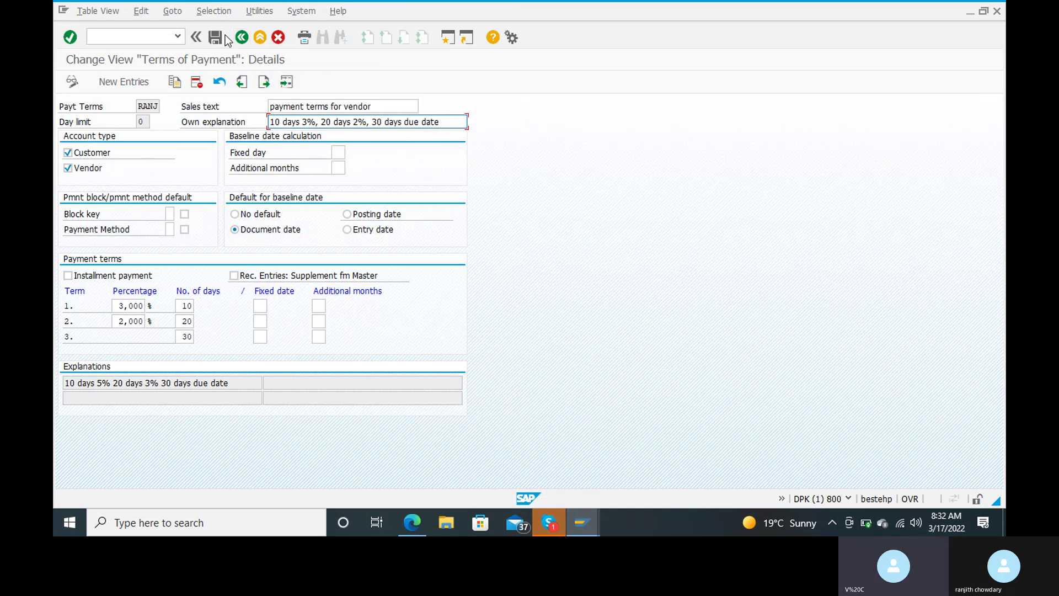
{"action": "key", "text": "Return"}
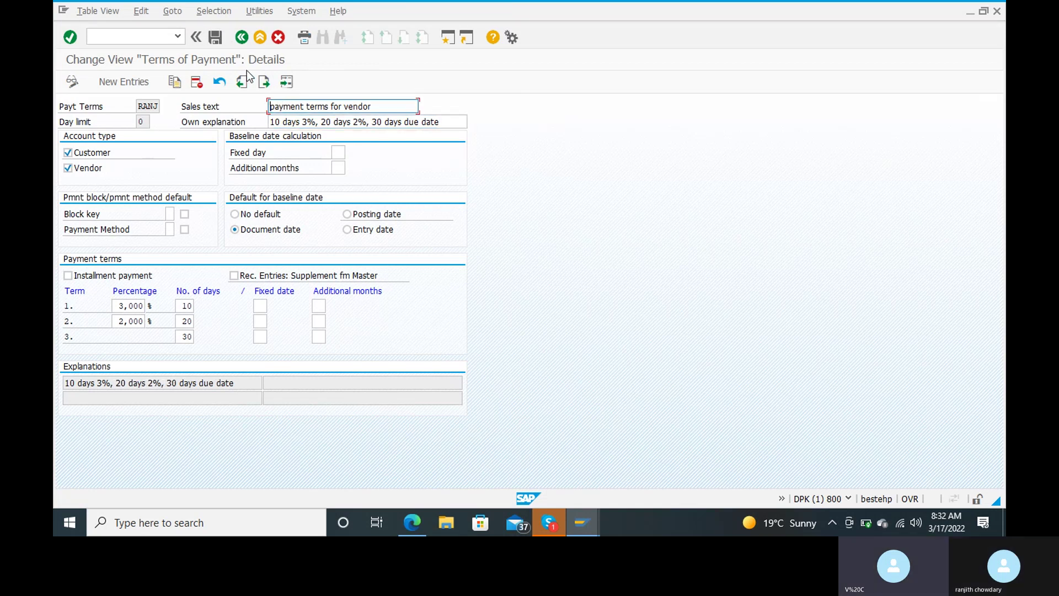
{"action": "left_click", "coordinate": [215, 39]}
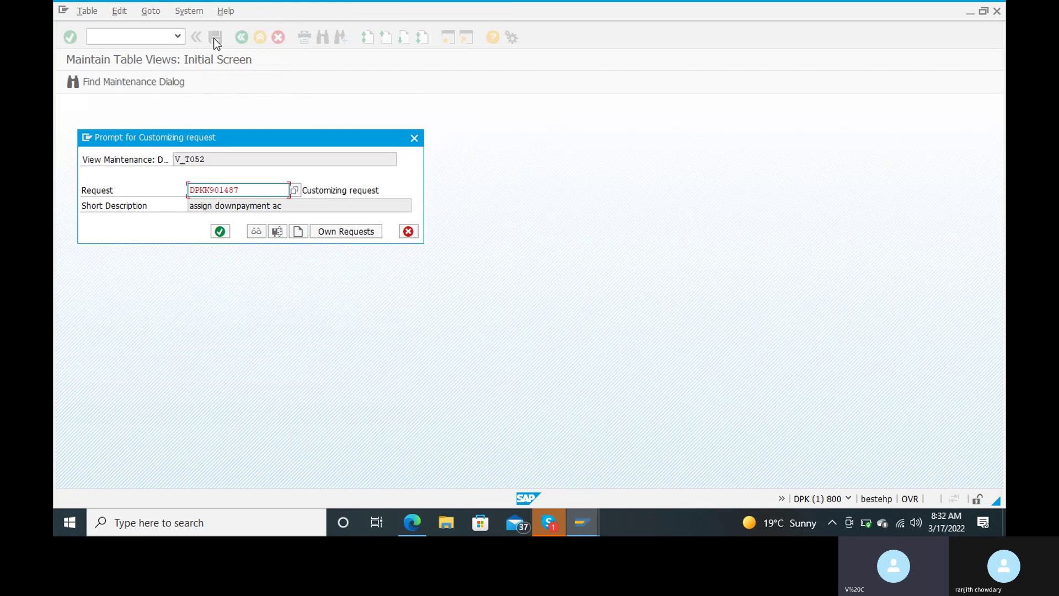
{"action": "key", "text": "Return"}
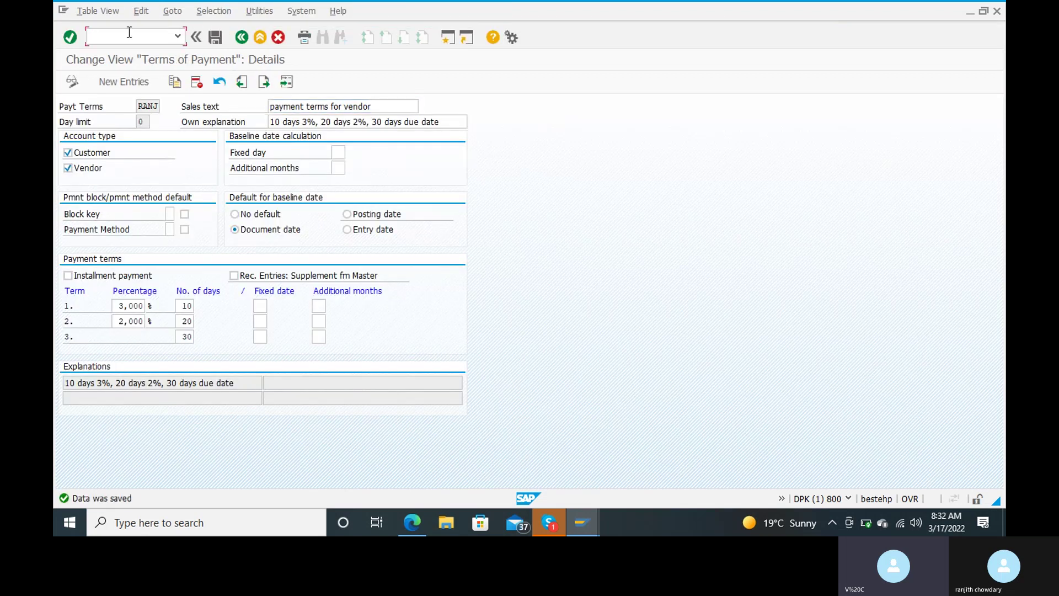
Start a new vendor invoice in company code RC15 with the first suggested vendor account and invoice date 17.03.2022.
{"action": "type", "text": "/nfb"}
{"action": "key", "text": "Return"}
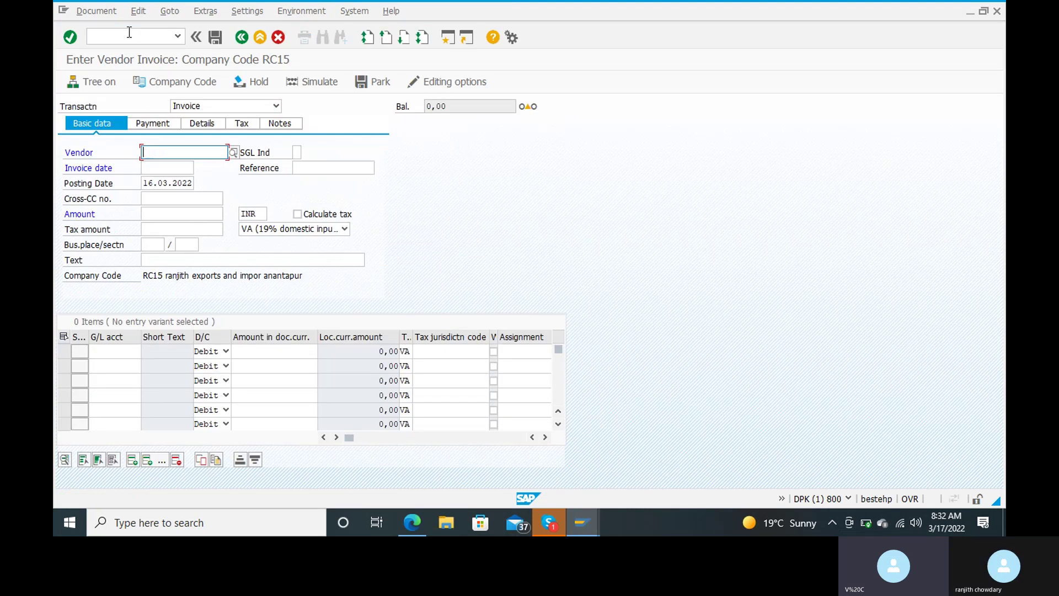
{"action": "key", "text": "BackSpace"}
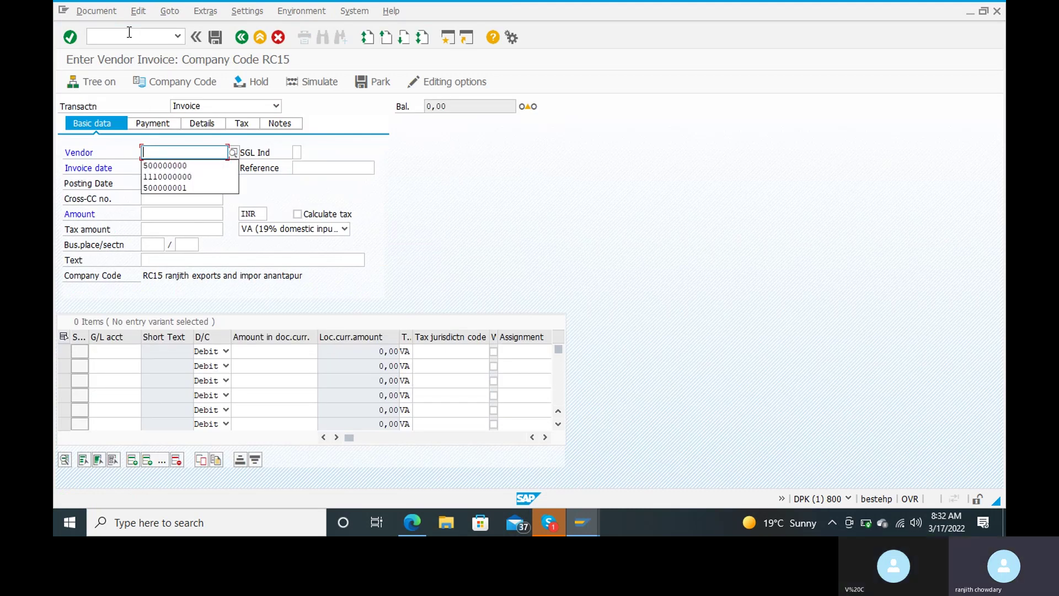
{"action": "left_click", "coordinate": [171, 167]}
{"action": "left_click", "coordinate": [171, 166]}
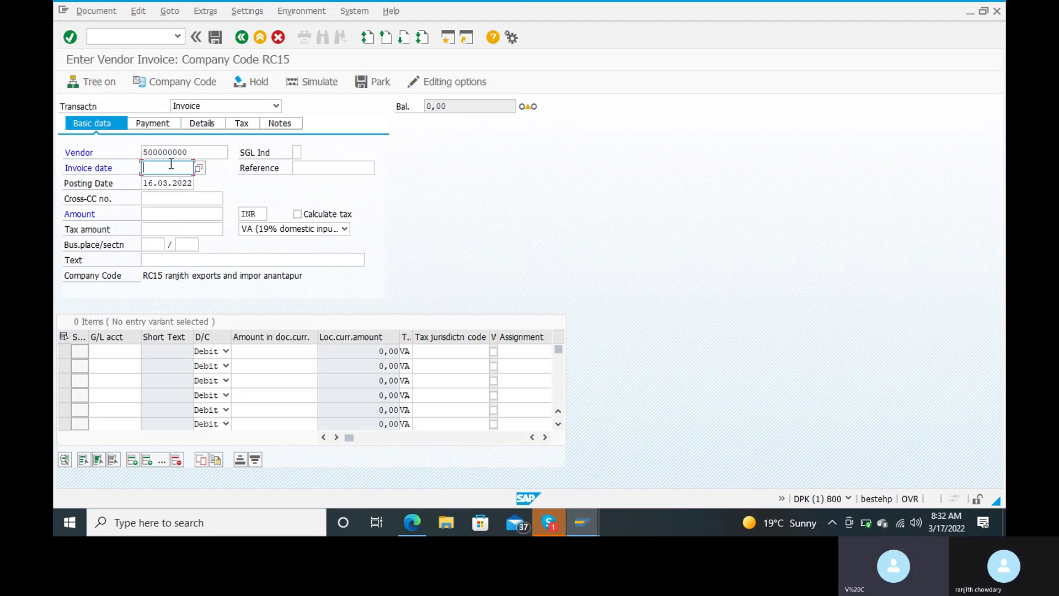
{"action": "left_click", "coordinate": [171, 164]}
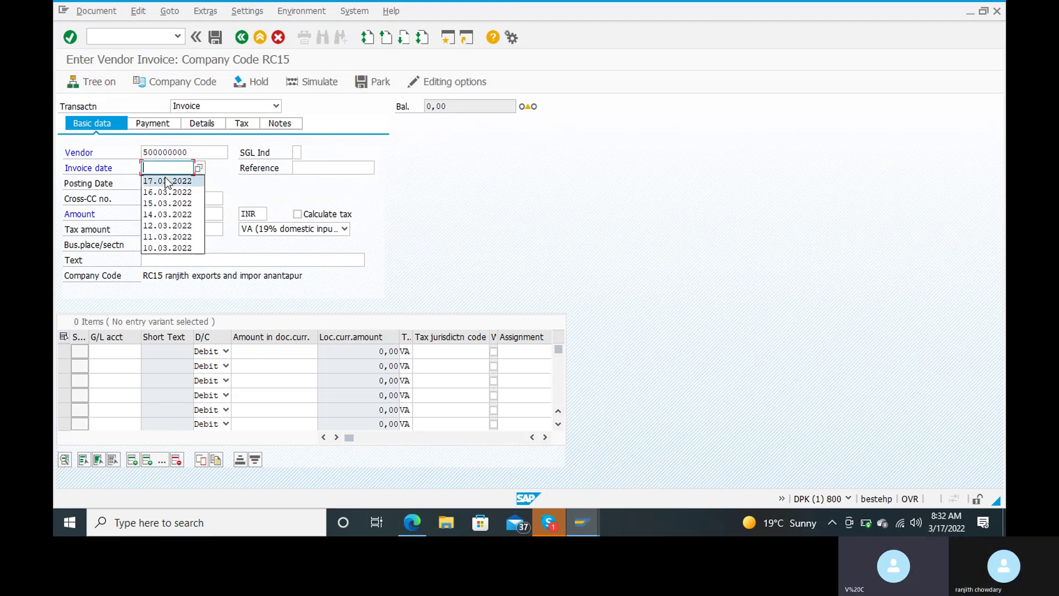
{"action": "left_click", "coordinate": [168, 181]}
{"action": "left_click", "coordinate": [168, 183]}
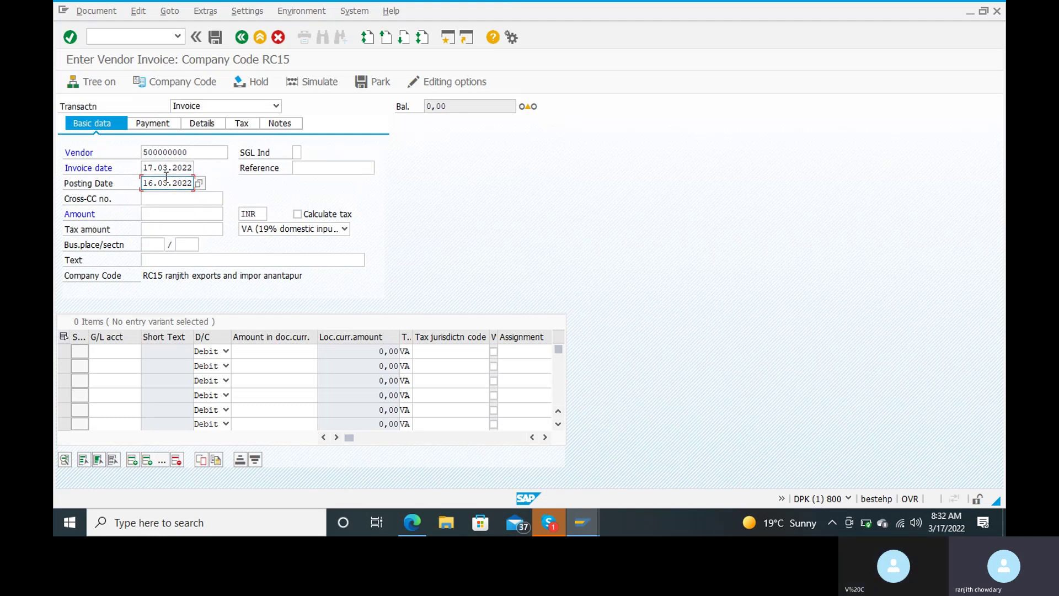
Set the invoice amount to 50000 INR and the text to "purchasing raw material from vendor".
{"action": "left_click", "coordinate": [168, 213]}
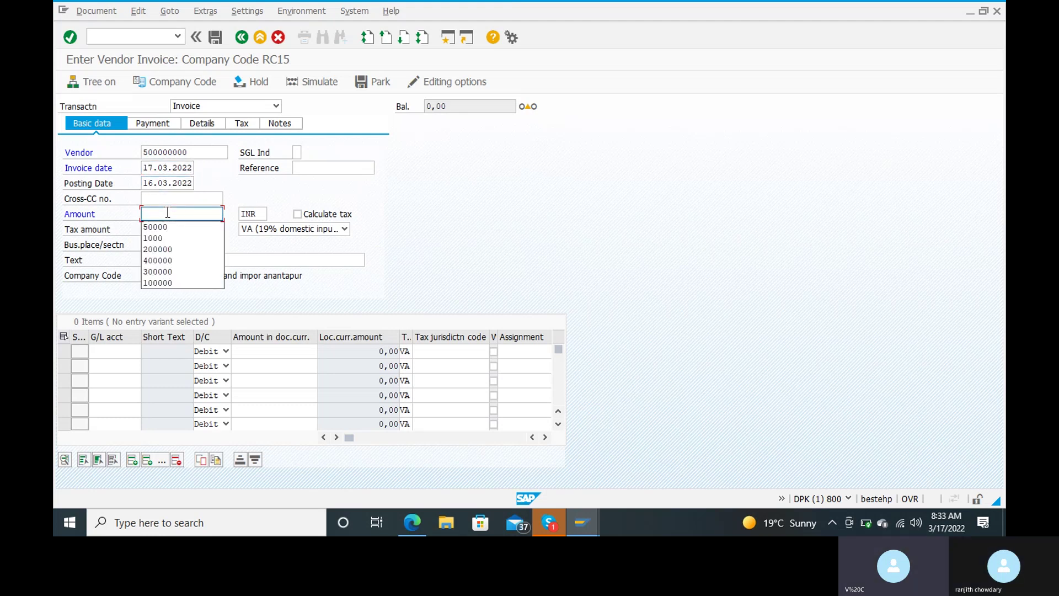
{"action": "left_click", "coordinate": [164, 223]}
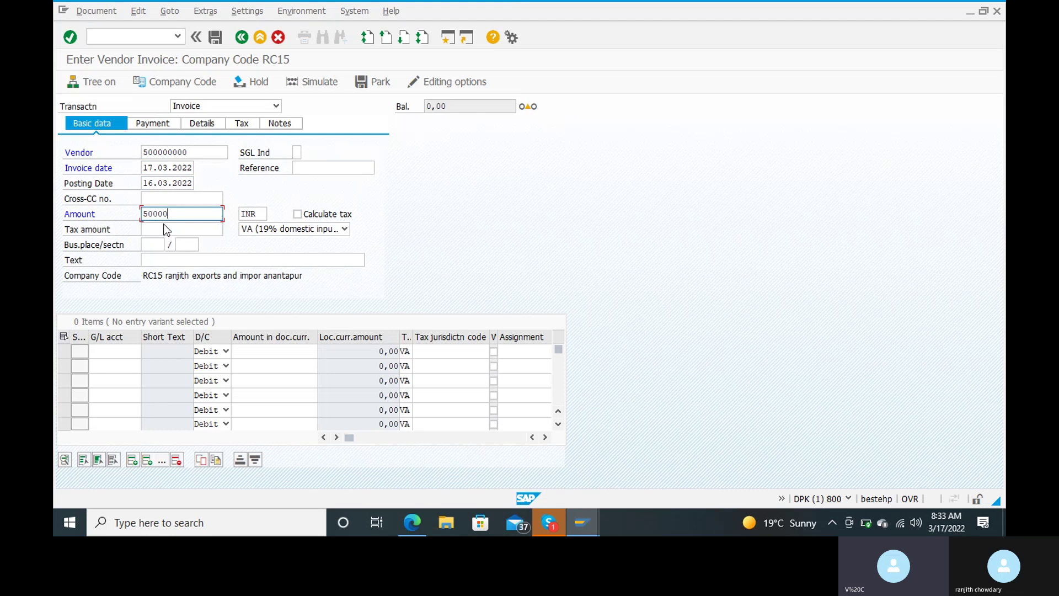
{"action": "left_click", "coordinate": [161, 260]}
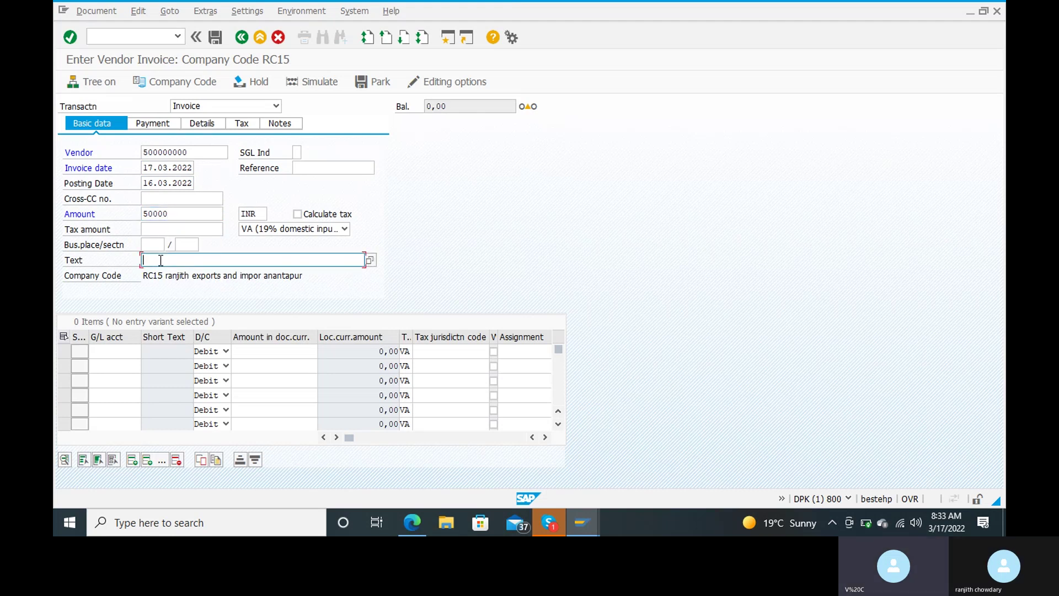
{"action": "left_click", "coordinate": [160, 260]}
{"action": "left_click", "coordinate": [159, 273]}
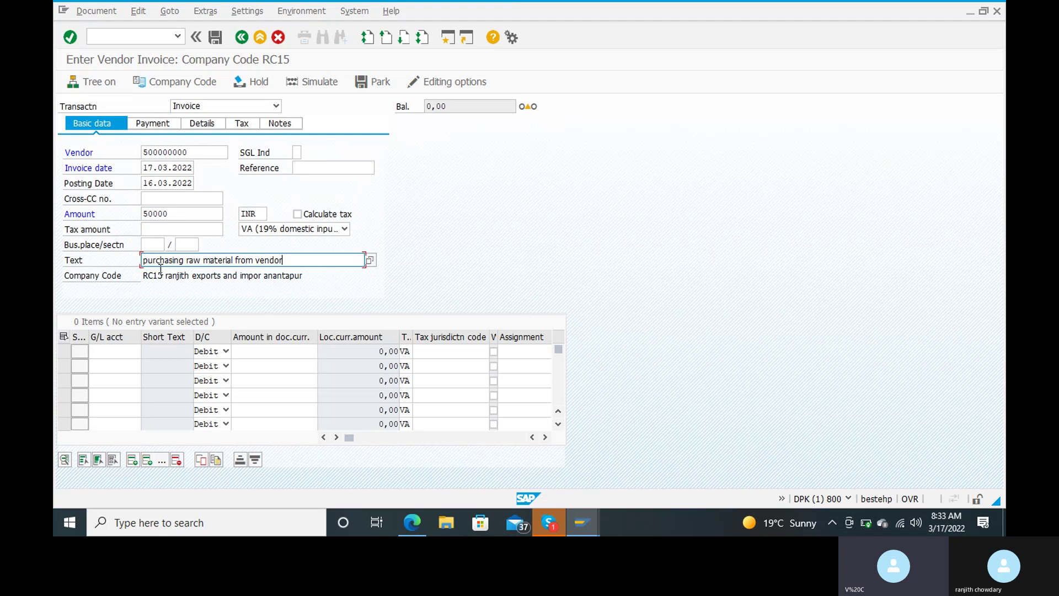
Enter a 50000 debit line item on the first suggested G/L account, raw material, and validate the invoice past the warnings.
{"action": "left_click", "coordinate": [113, 348]}
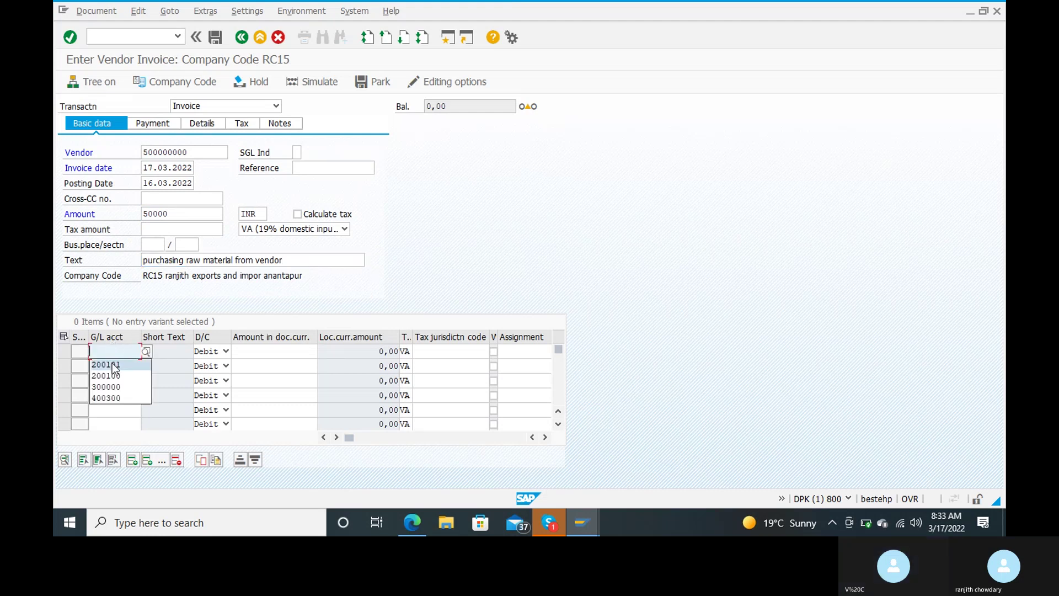
{"action": "left_click", "coordinate": [113, 363]}
{"action": "left_click", "coordinate": [263, 353]}
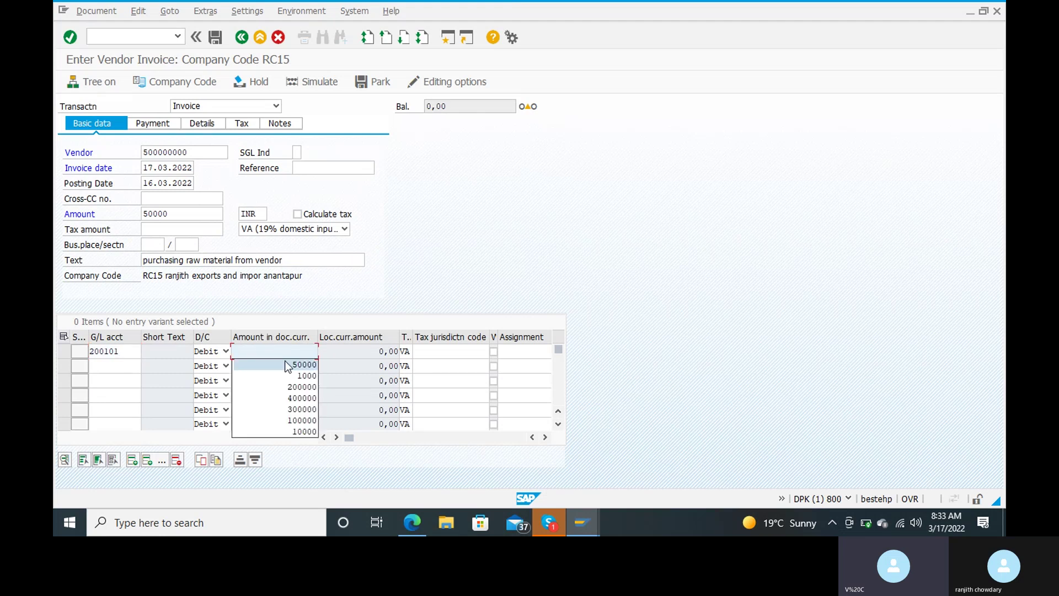
{"action": "left_click", "coordinate": [288, 366]}
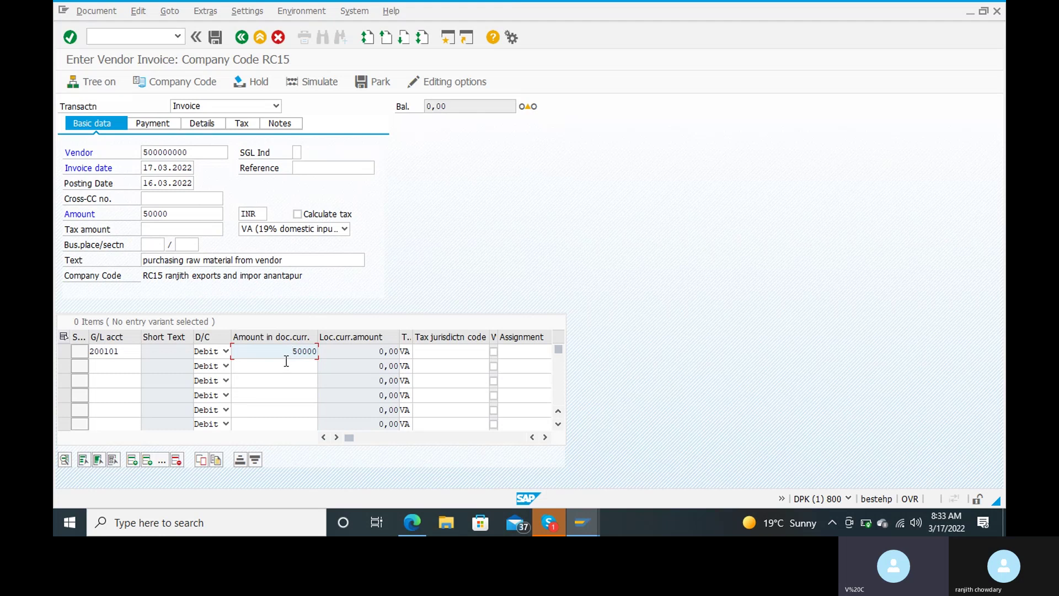
{"action": "key", "text": "Return"}
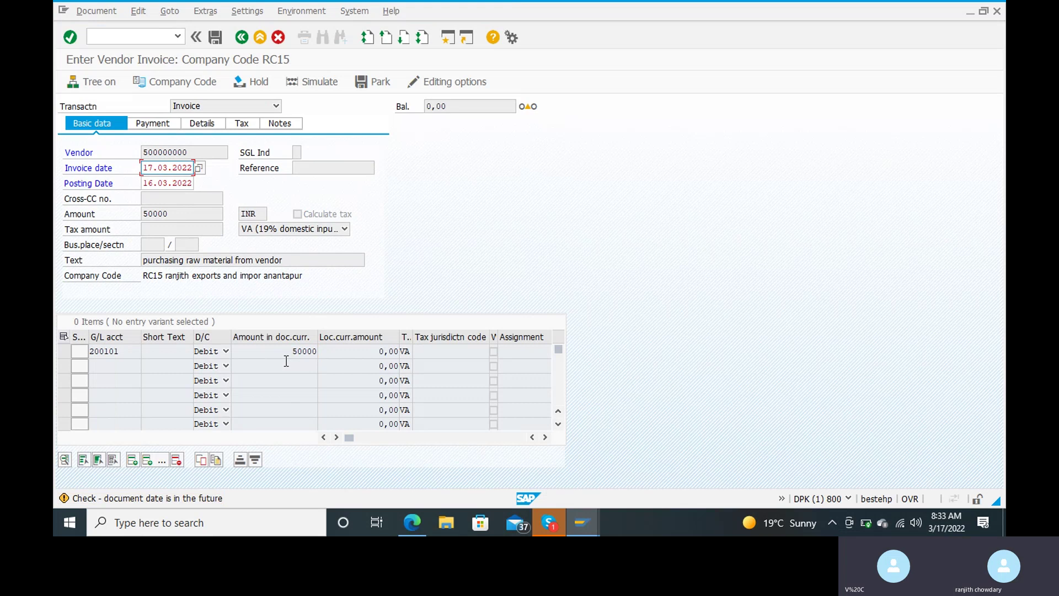
{"action": "left_click", "coordinate": [287, 366]}
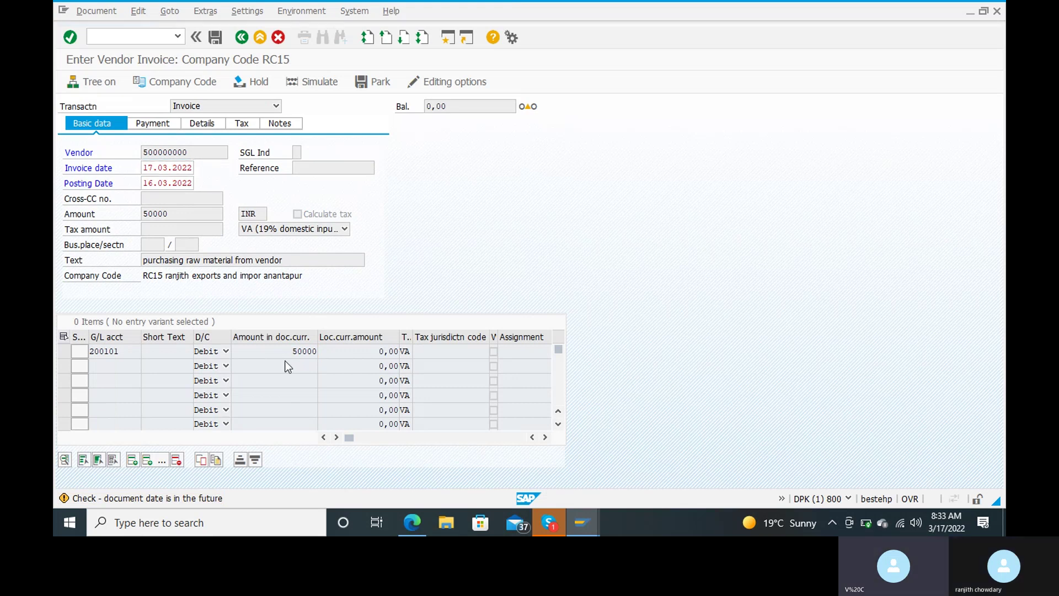
{"action": "key", "text": "Return"}
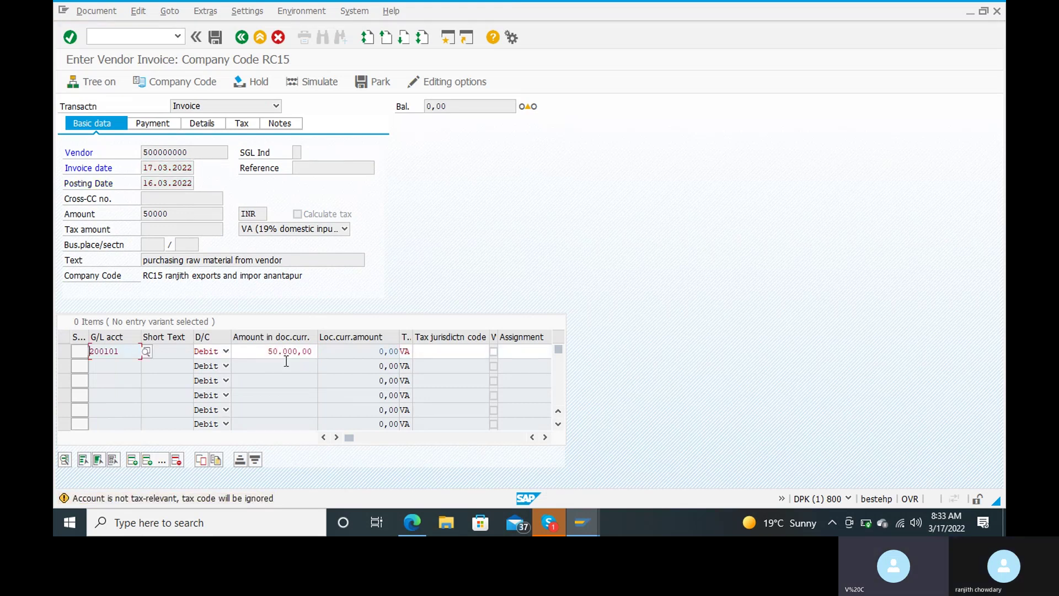
{"action": "key", "text": "Return"}
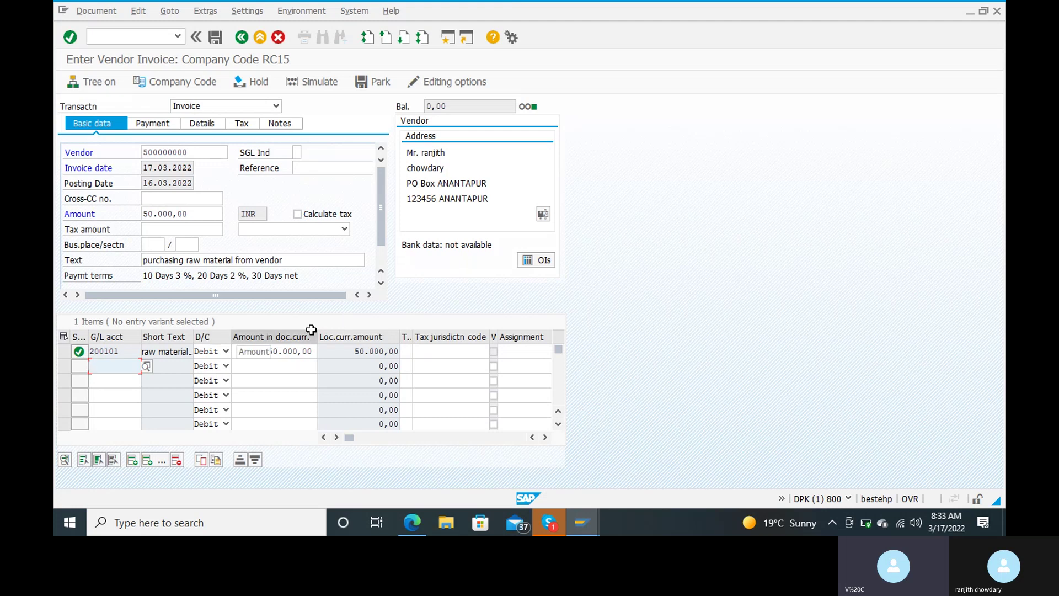
Check the invoice's payment terms, then simulate and post the document.
{"action": "left_click", "coordinate": [160, 126]}
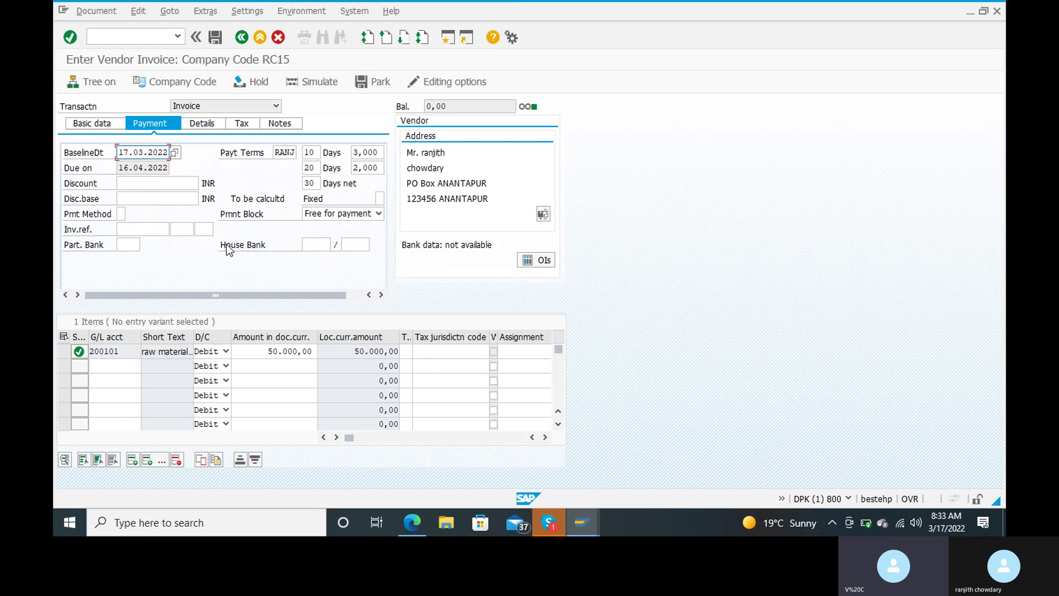
{"action": "left_click", "coordinate": [316, 85]}
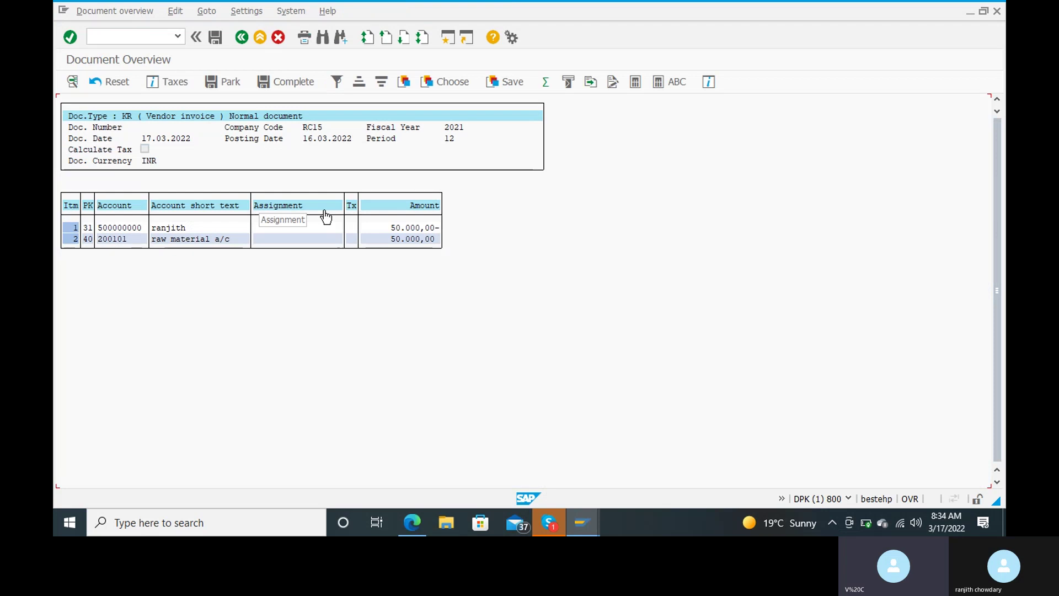
{"action": "left_click", "coordinate": [218, 39]}
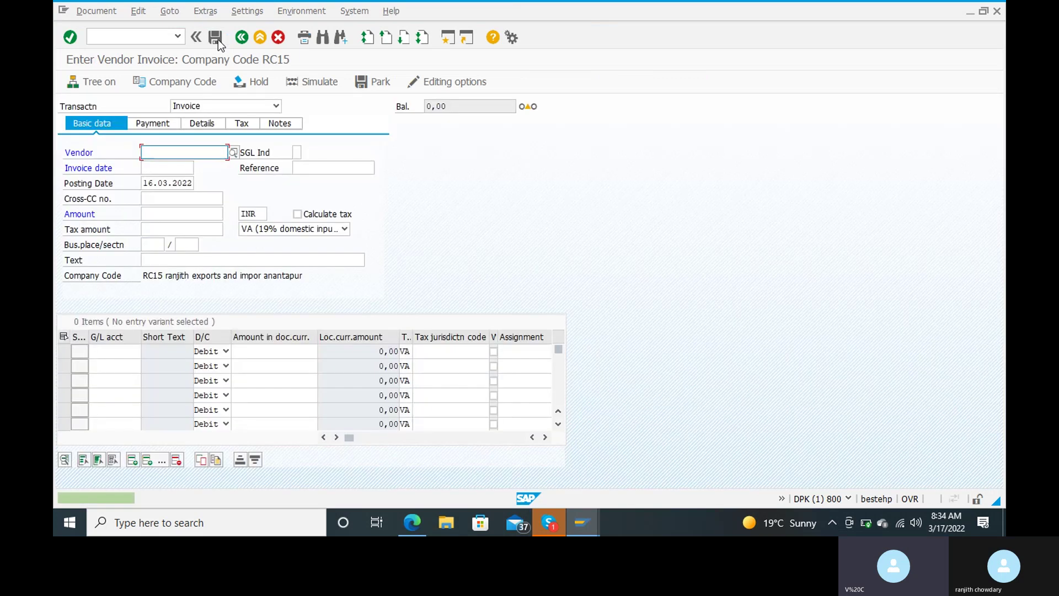
Leave invoice entry and open transaction F-53 for outgoing payments.
{"action": "left_click", "coordinate": [155, 39]}
{"action": "type", "text": "/n"}
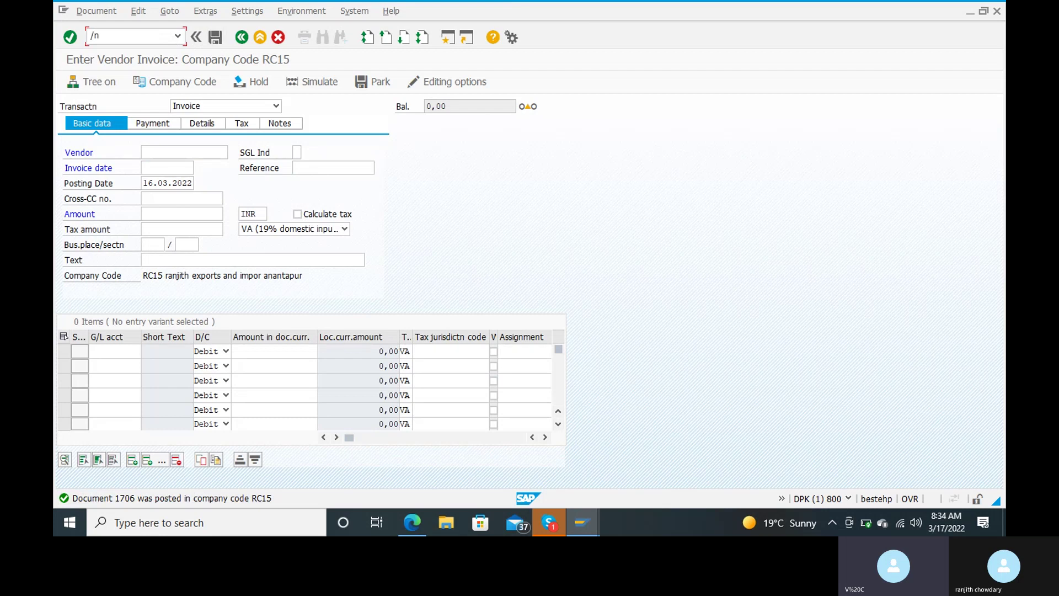
{"action": "key", "text": "Return"}
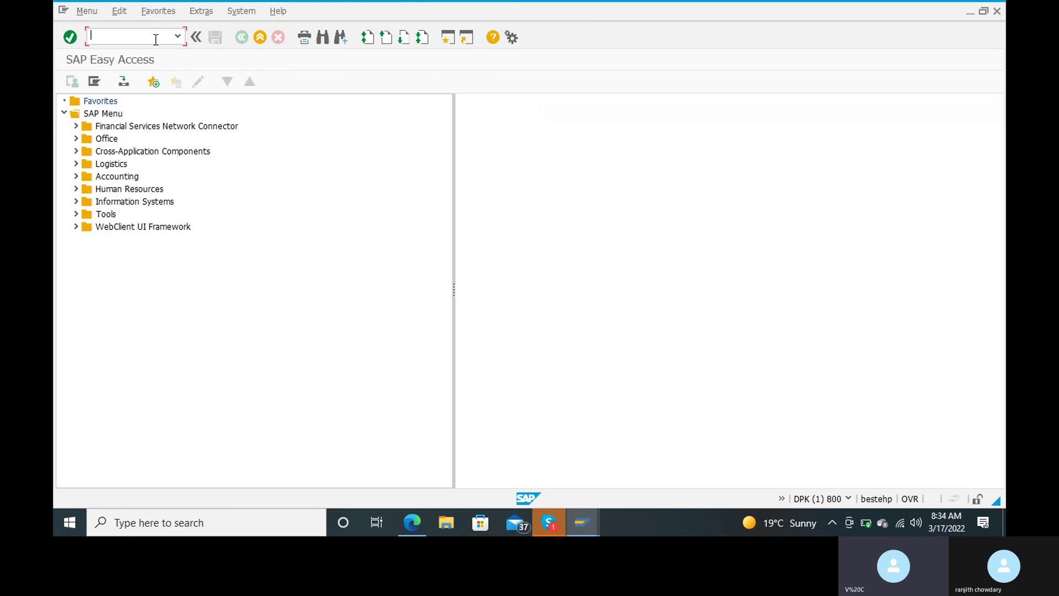
{"action": "type", "text": "f-53"}
{"action": "key", "text": "Return"}
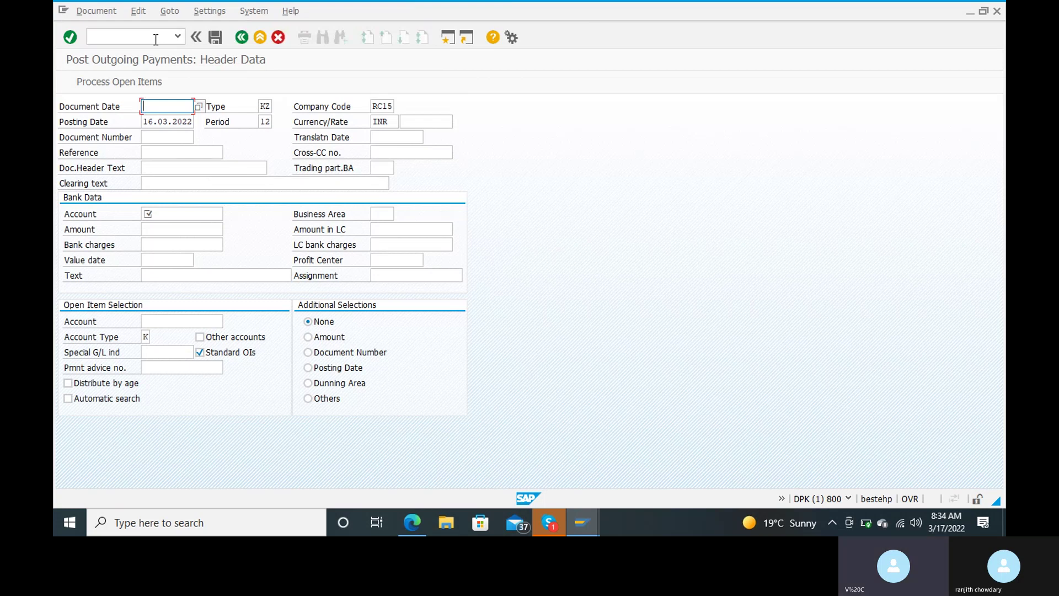
Set the payment's document date to 17.03.2022 and its reference to 1.
{"action": "key", "text": "BackSpace"}
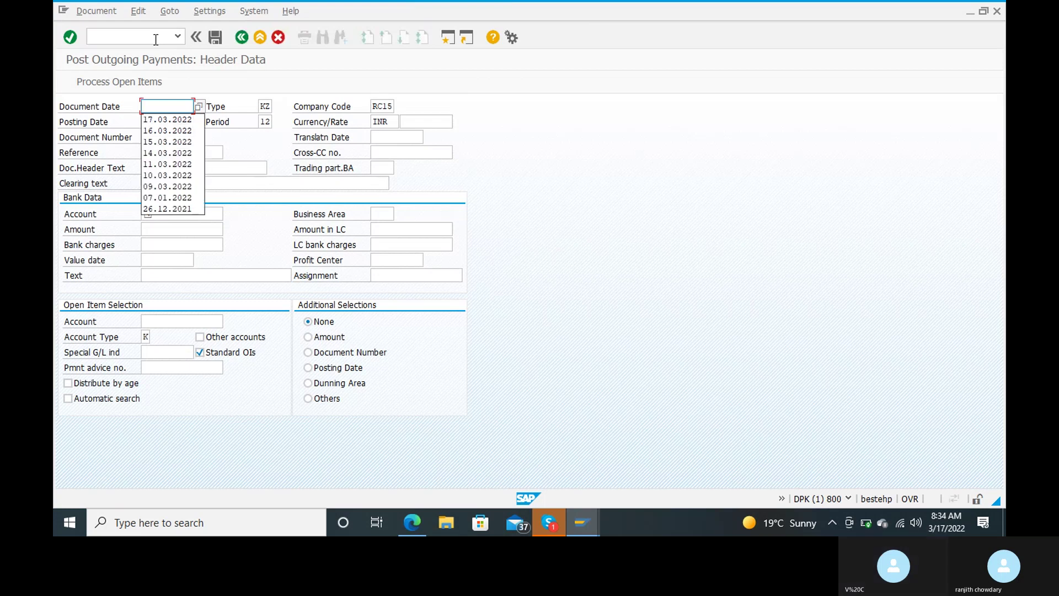
{"action": "left_click", "coordinate": [158, 120]}
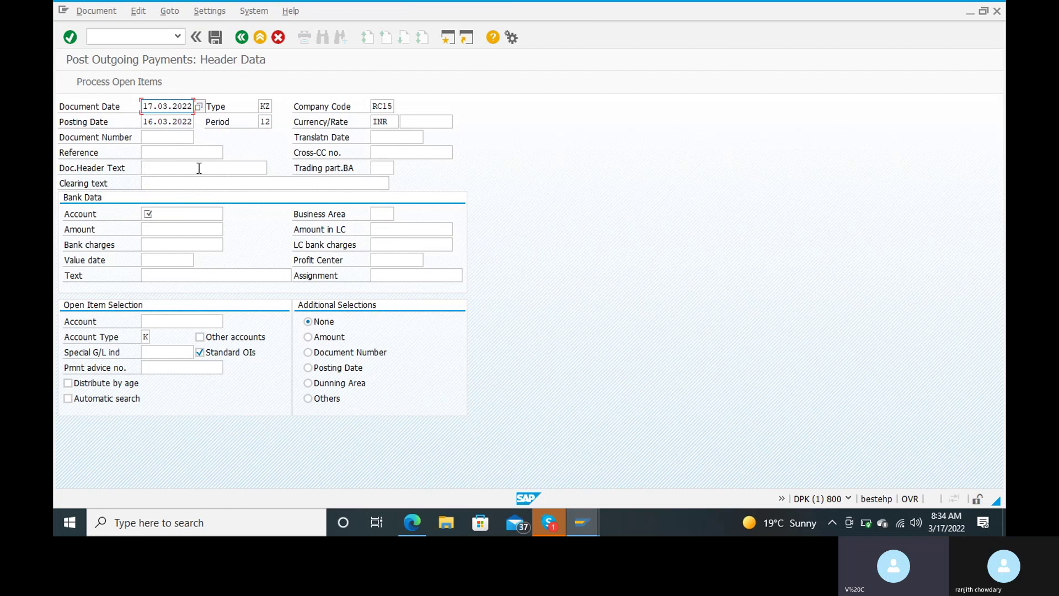
{"action": "left_click", "coordinate": [171, 154]}
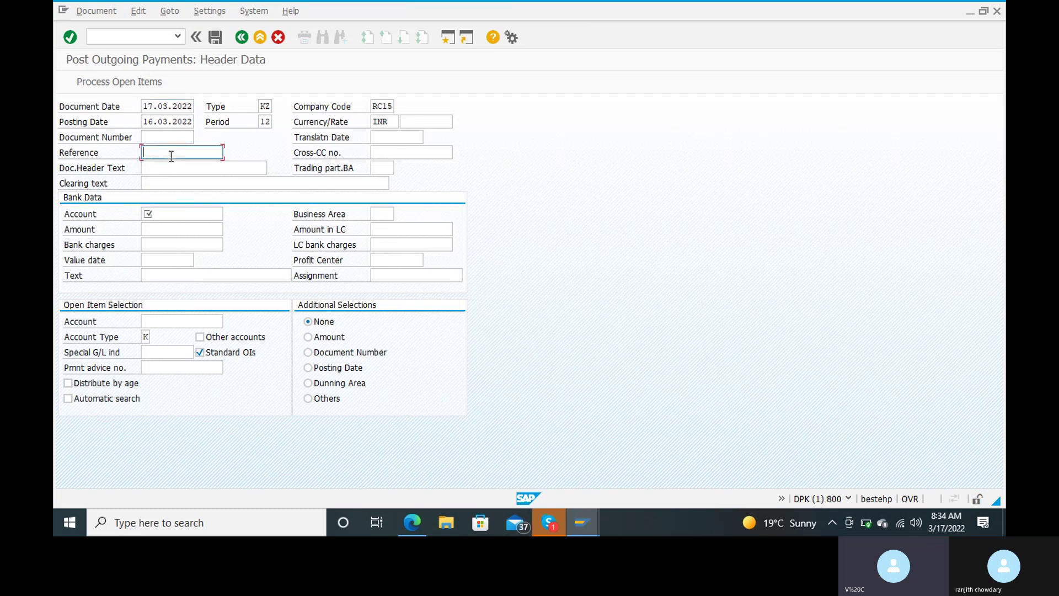
{"action": "type", "text": "1"}
Set both the document header text and the clearing text to "paying to vendor".
{"action": "left_click", "coordinate": [166, 166]}
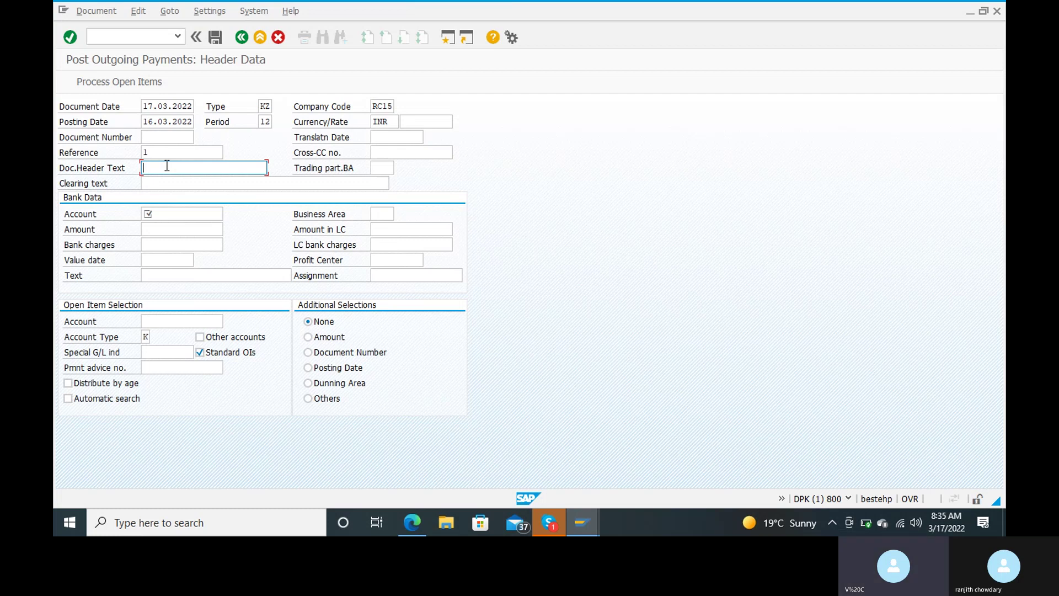
{"action": "type", "text": "p"}
{"action": "key", "text": "Down"}
{"action": "key", "text": "Return"}
{"action": "left_click", "coordinate": [198, 182]}
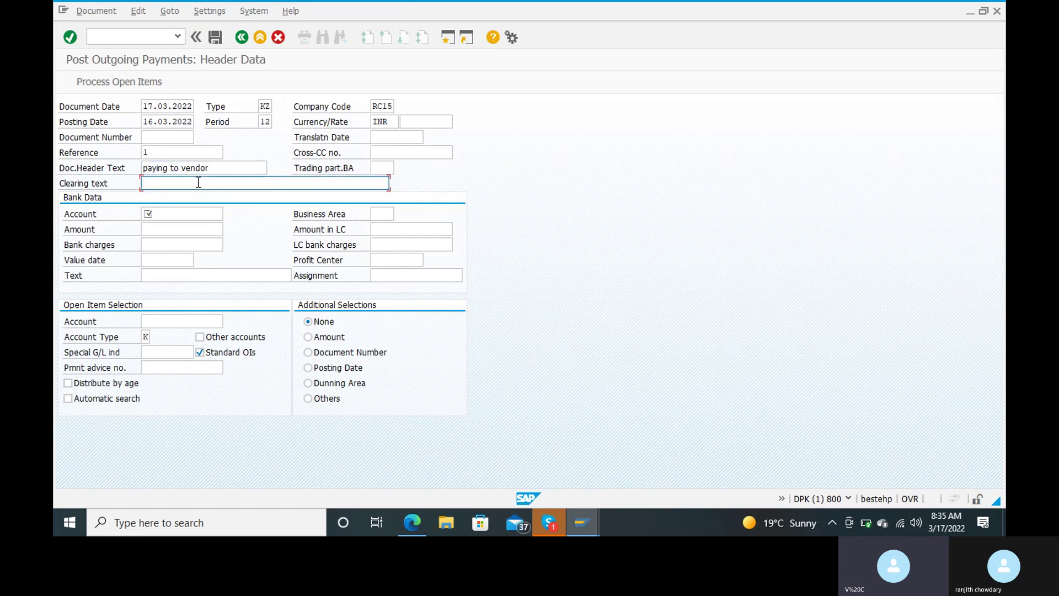
{"action": "left_click", "coordinate": [198, 182]}
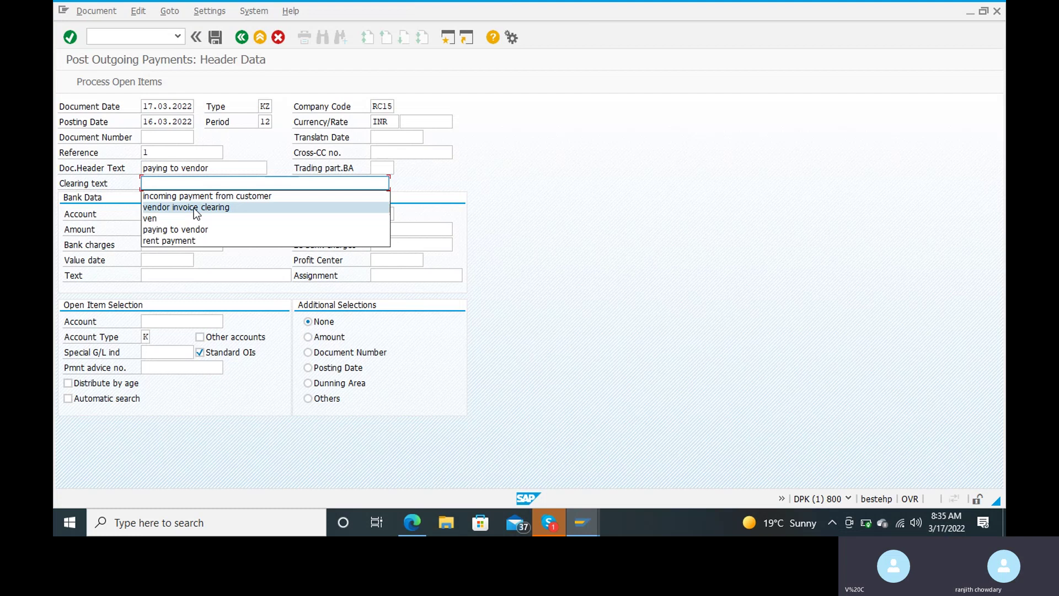
{"action": "left_click", "coordinate": [190, 229]}
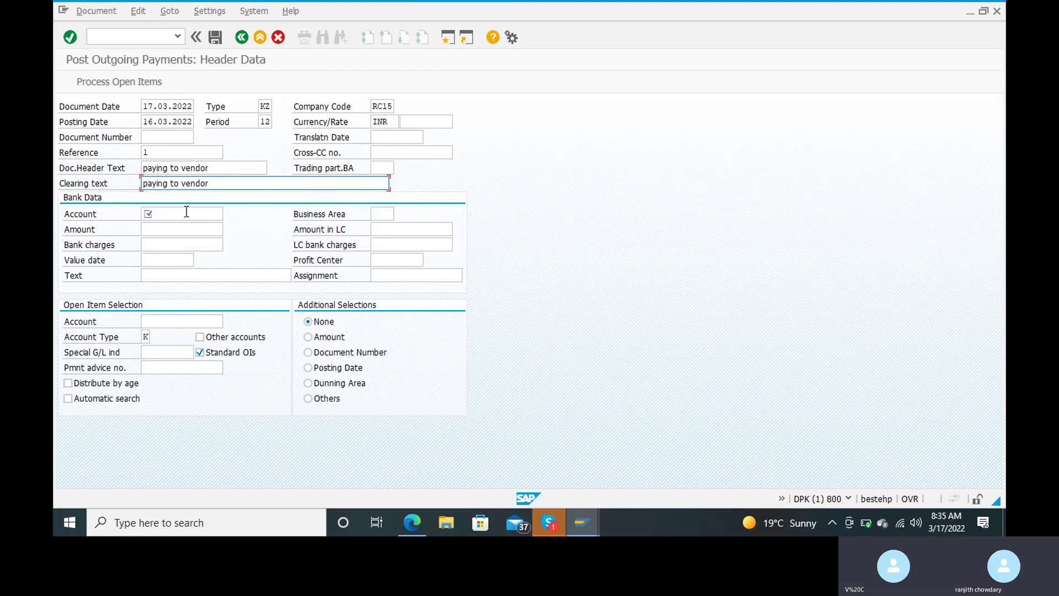
Choose the suggested bank account in the bank data and set the payment amount to 50000.
{"action": "left_click", "coordinate": [186, 213]}
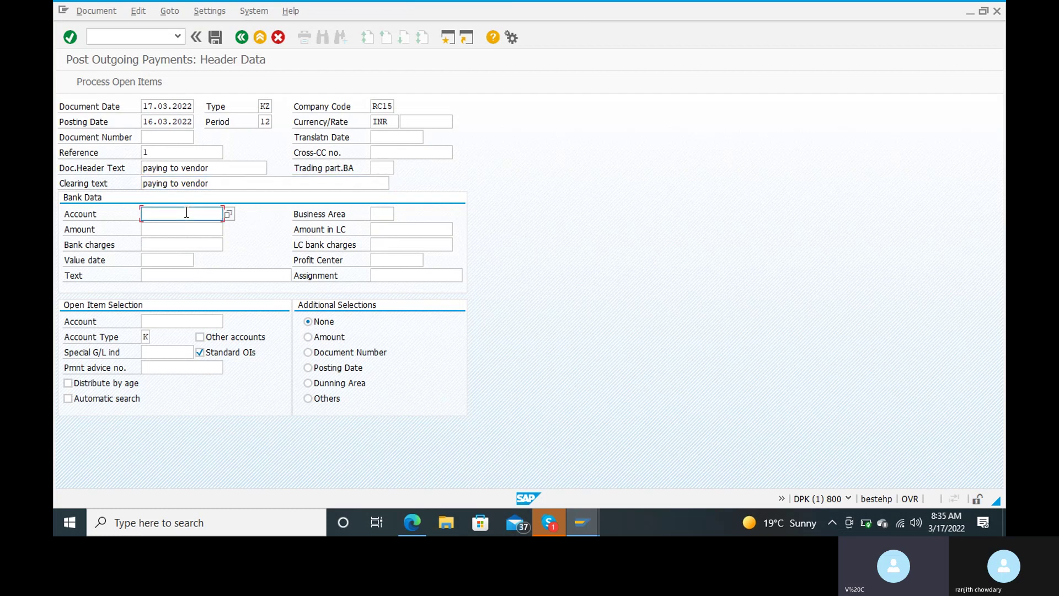
{"action": "left_click", "coordinate": [187, 213]}
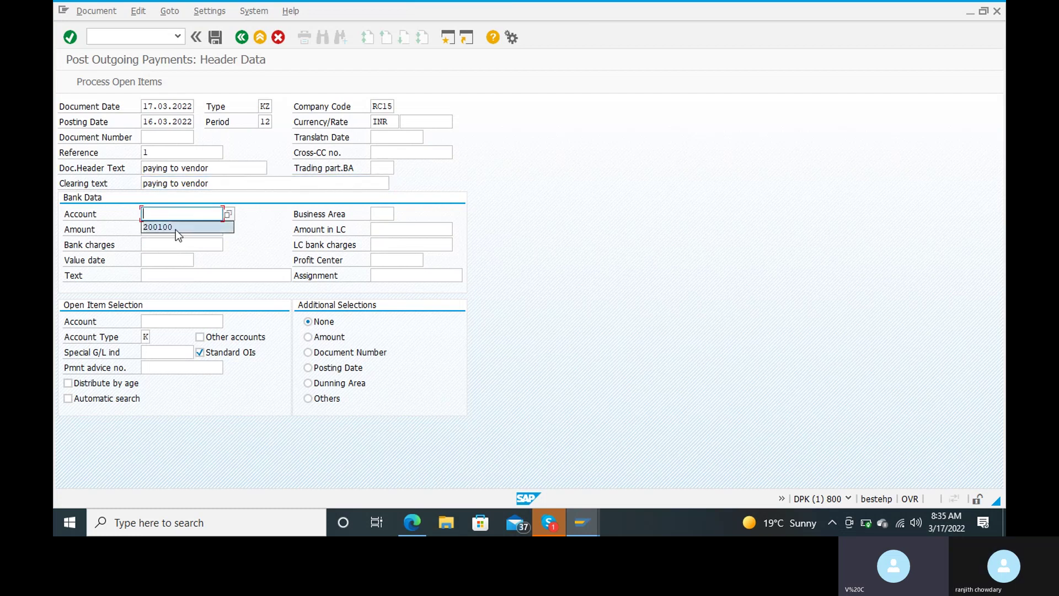
{"action": "left_click", "coordinate": [176, 227]}
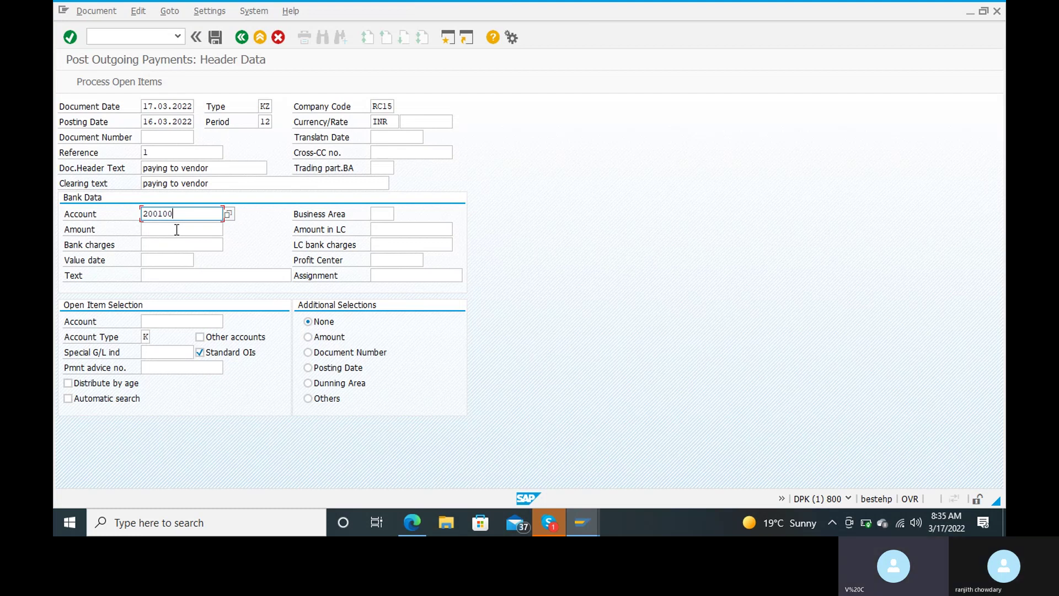
{"action": "left_click", "coordinate": [177, 230]}
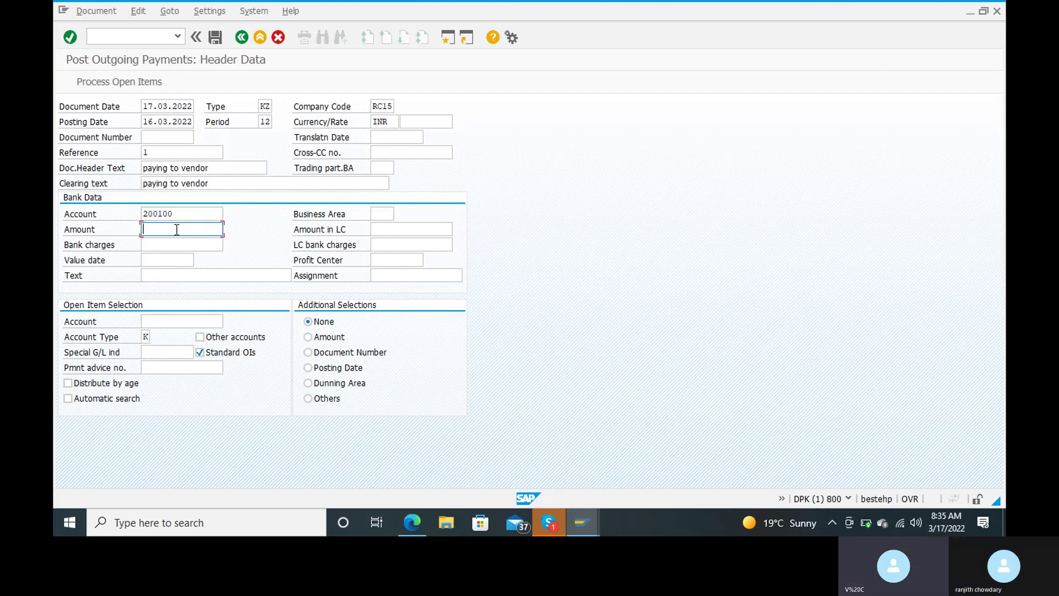
{"action": "type", "text": "5"}
Set the bank data's value date to 17.03.2022 and the text to "paying to vendor".
{"action": "left_click", "coordinate": [162, 243]}
{"action": "left_click", "coordinate": [161, 258]}
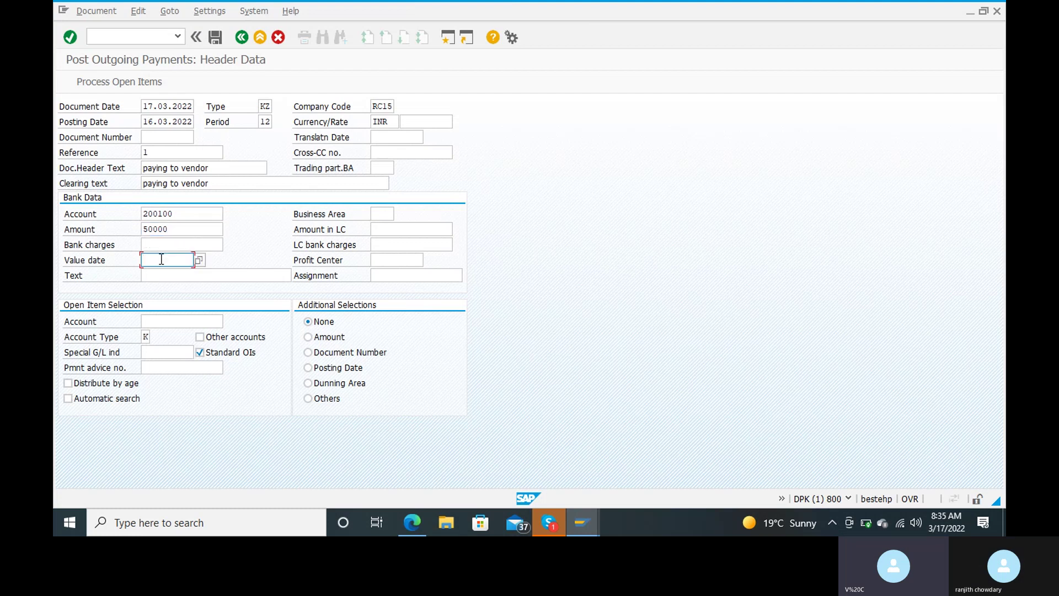
{"action": "type", "text": "17.03.2022"}
{"action": "left_click", "coordinate": [179, 276]}
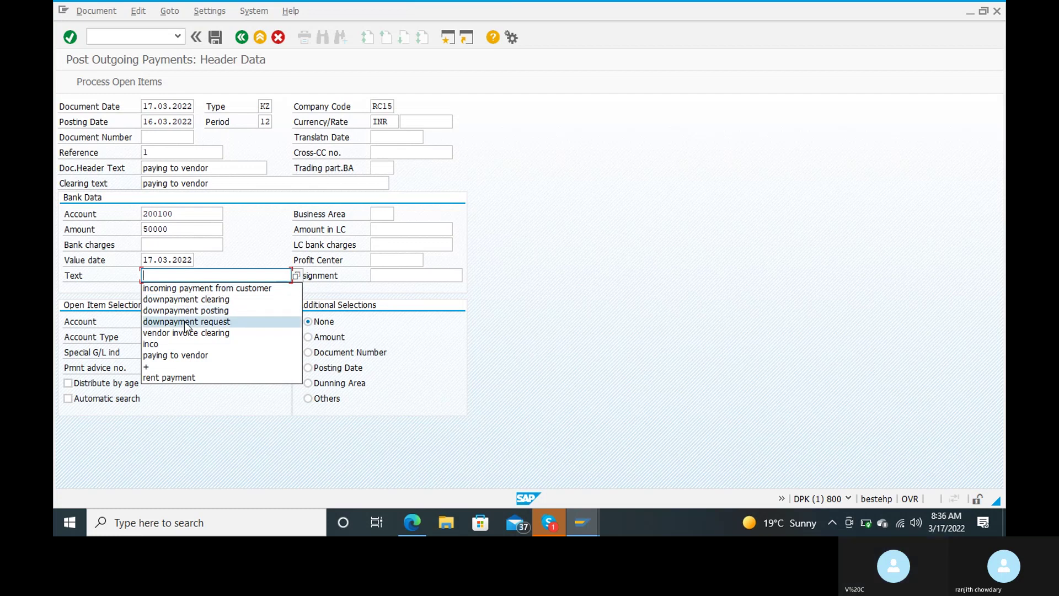
{"action": "left_click", "coordinate": [184, 353]}
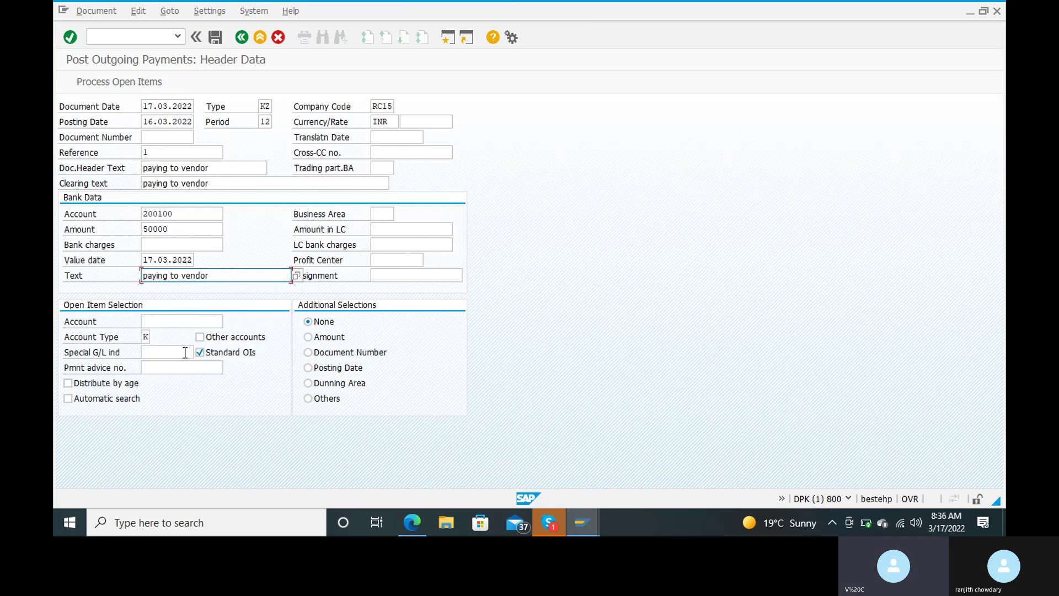
Choose the first suggested vendor account for open item selection and process its open items past the date warning.
{"action": "left_click", "coordinate": [179, 322]}
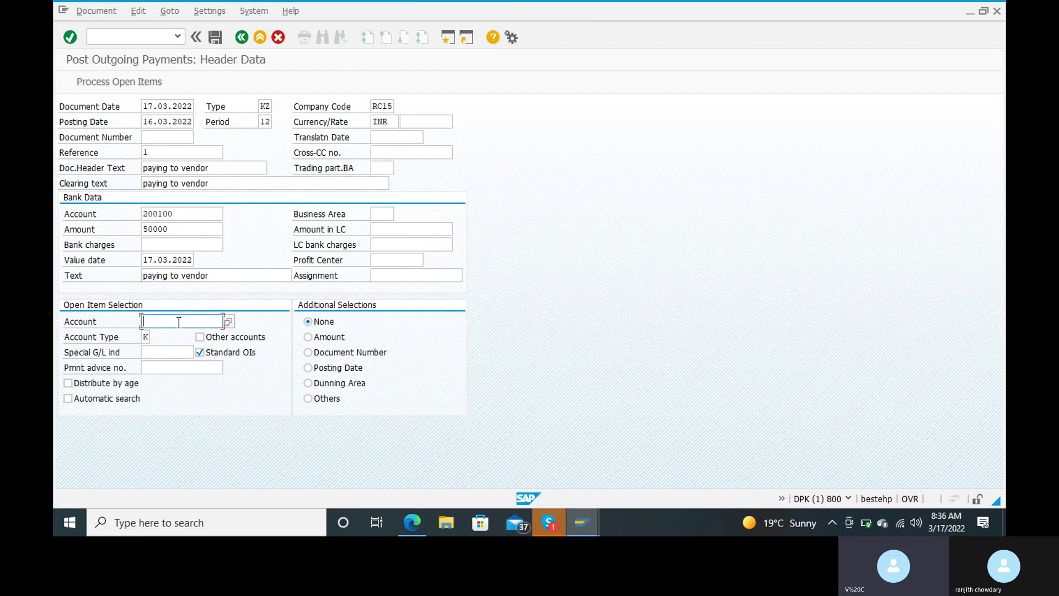
{"action": "left_click", "coordinate": [179, 322]}
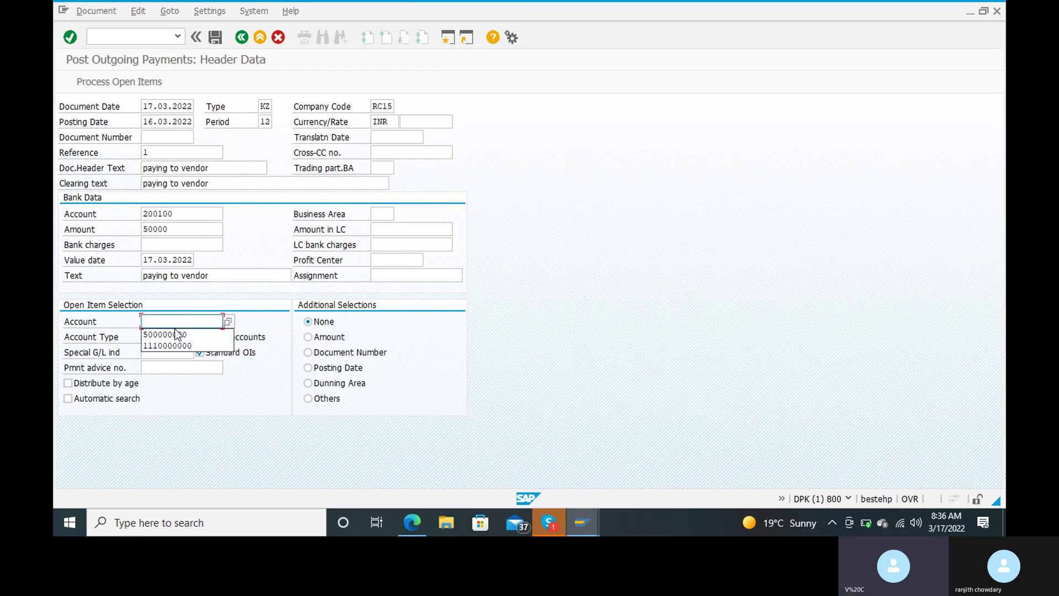
{"action": "left_click", "coordinate": [173, 335]}
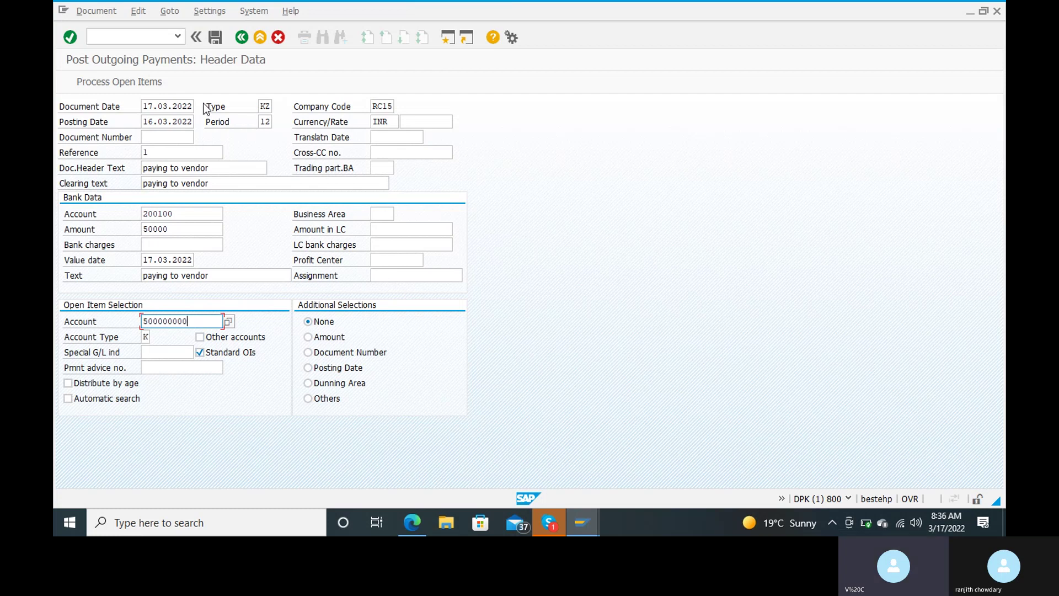
{"action": "left_click", "coordinate": [141, 83]}
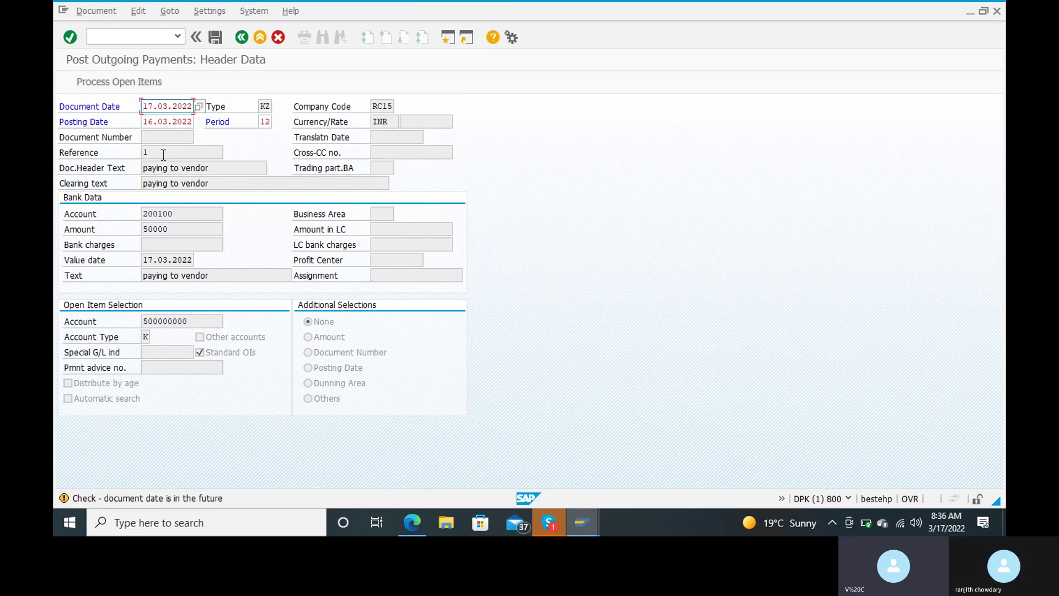
{"action": "key", "text": "Return"}
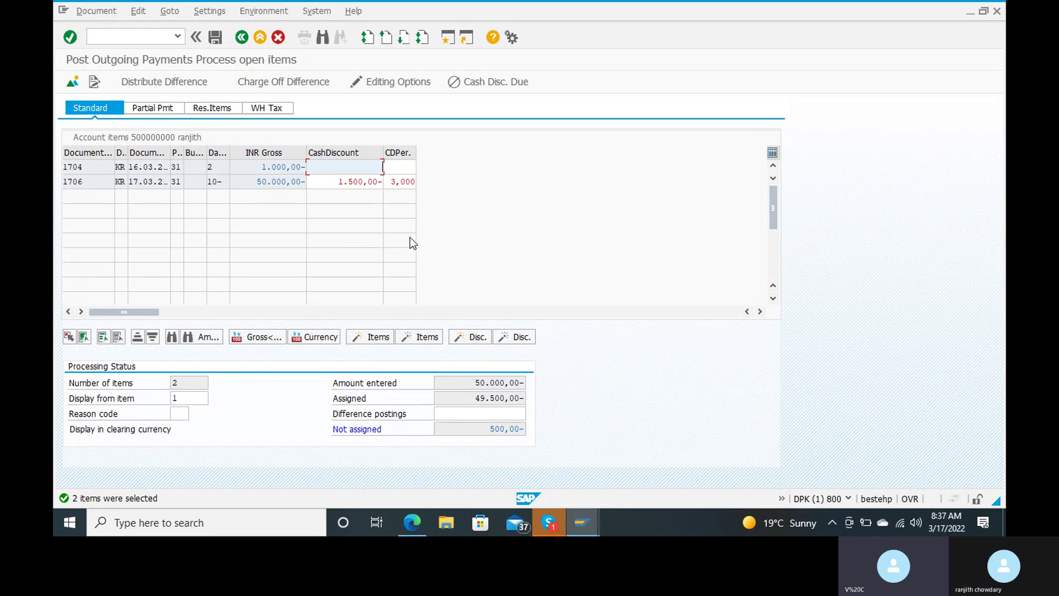
Deactivate the 1.000,00 INR open item and go to charging off the difference.
{"action": "left_click", "coordinate": [273, 168]}
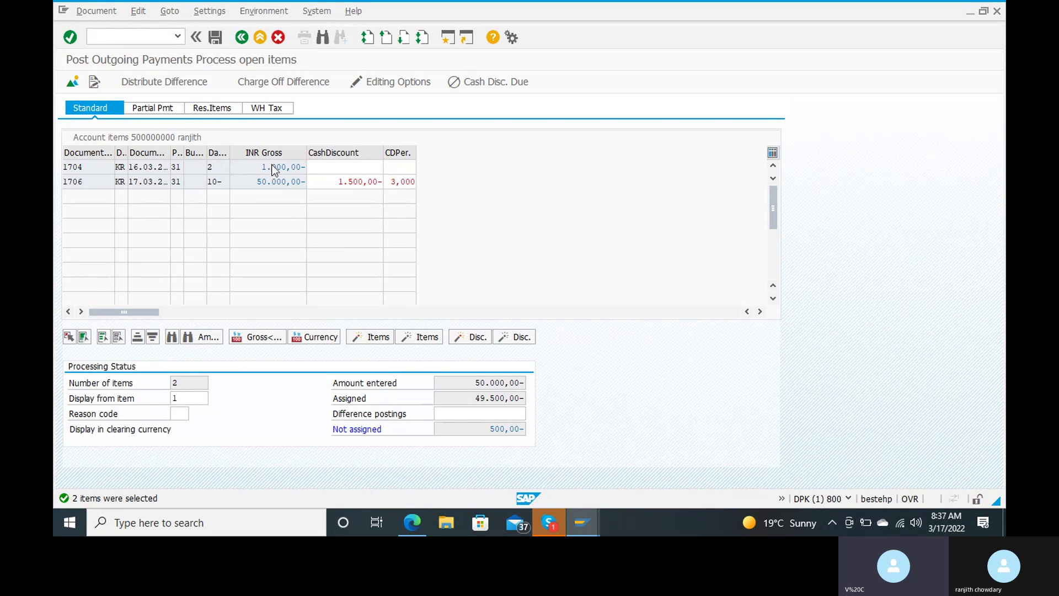
{"action": "double_click", "coordinate": [272, 167]}
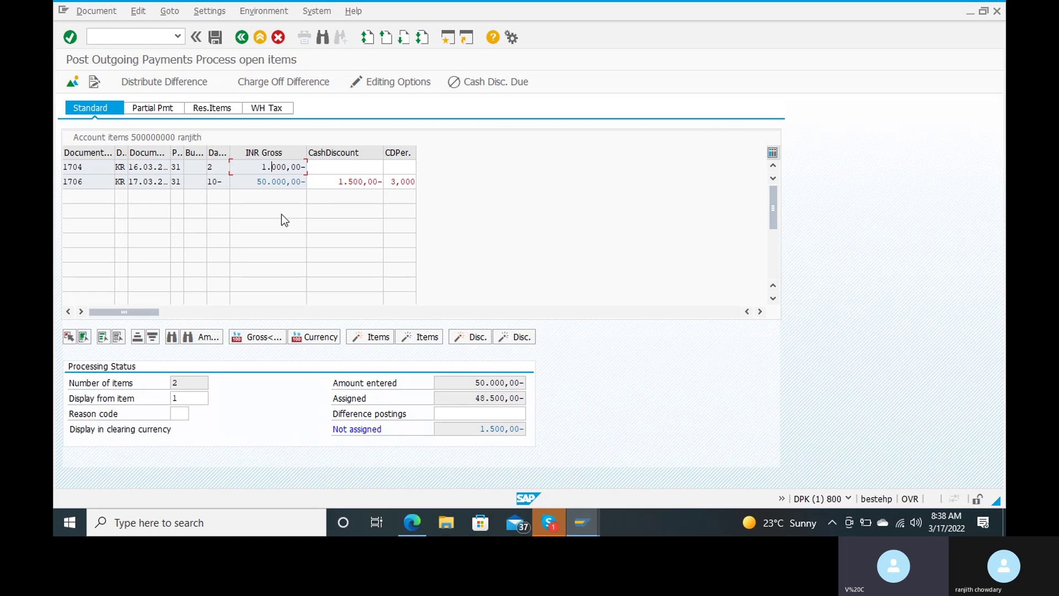
{"action": "left_click", "coordinate": [291, 82]}
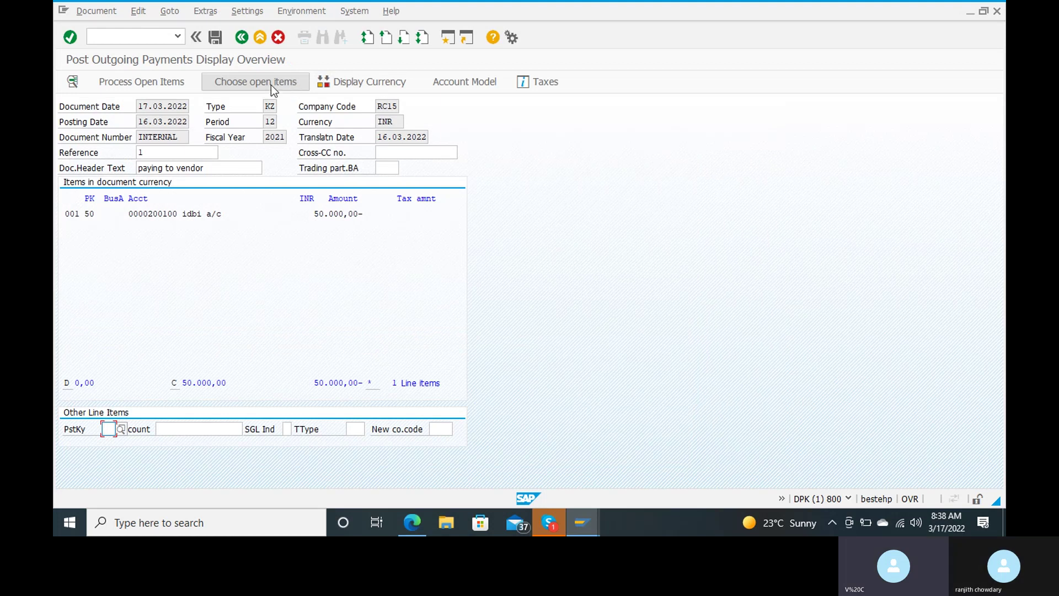
Correct the idbi a/c bank line item's amount to 48500 INR and return to processing the open items.
{"action": "double_click", "coordinate": [151, 215]}
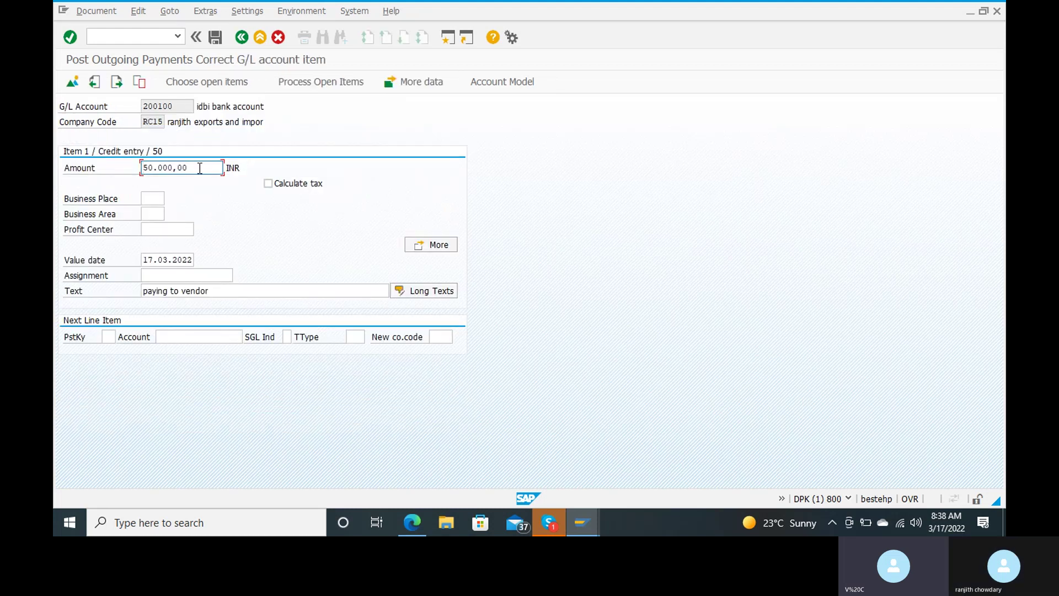
{"action": "double_click", "coordinate": [201, 167]}
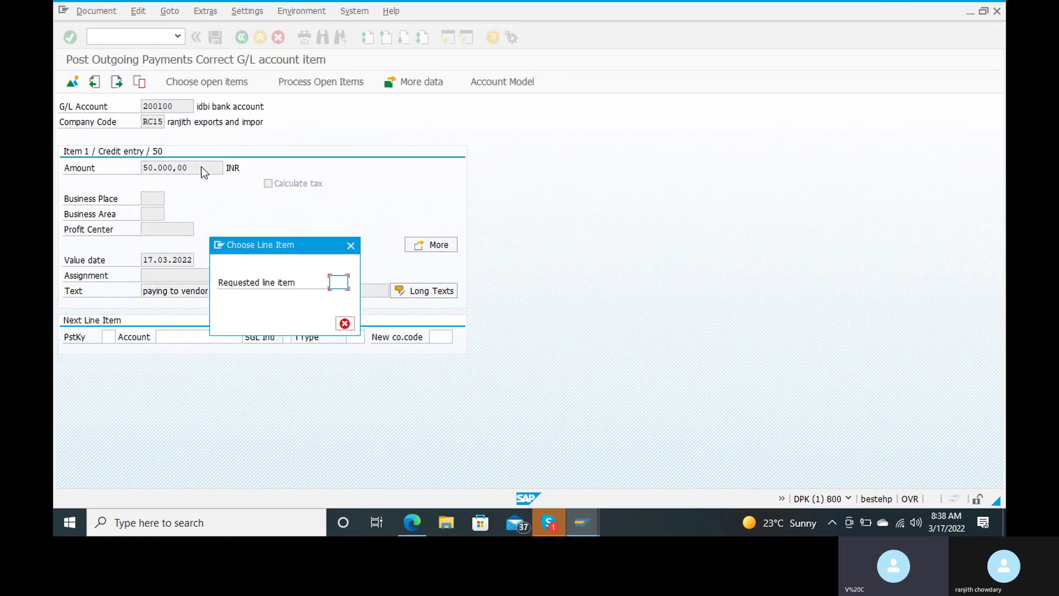
{"action": "left_click", "coordinate": [351, 245]}
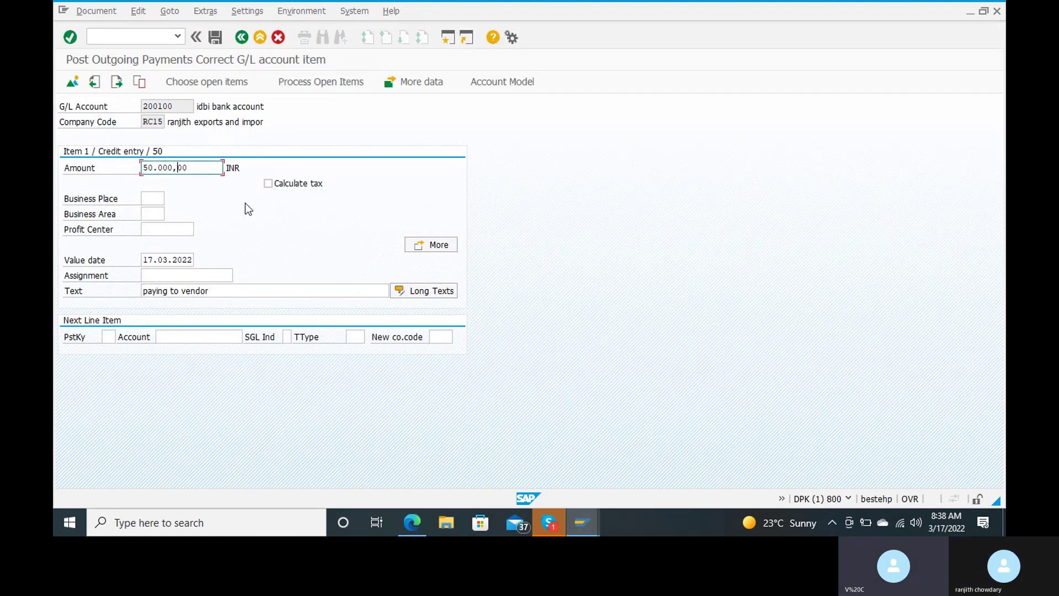
{"action": "key", "text": "BackSpace"}
{"action": "key", "text": "BackSpace"}
{"action": "key", "text": "BackSpace"}
{"action": "key", "text": "BackSpace"}
{"action": "key", "text": "BackSpace"}
{"action": "key", "text": "BackSpace"}
{"action": "key", "text": "BackSpace"}
{"action": "key", "text": "BackSpace"}
{"action": "key", "text": "BackSpace"}
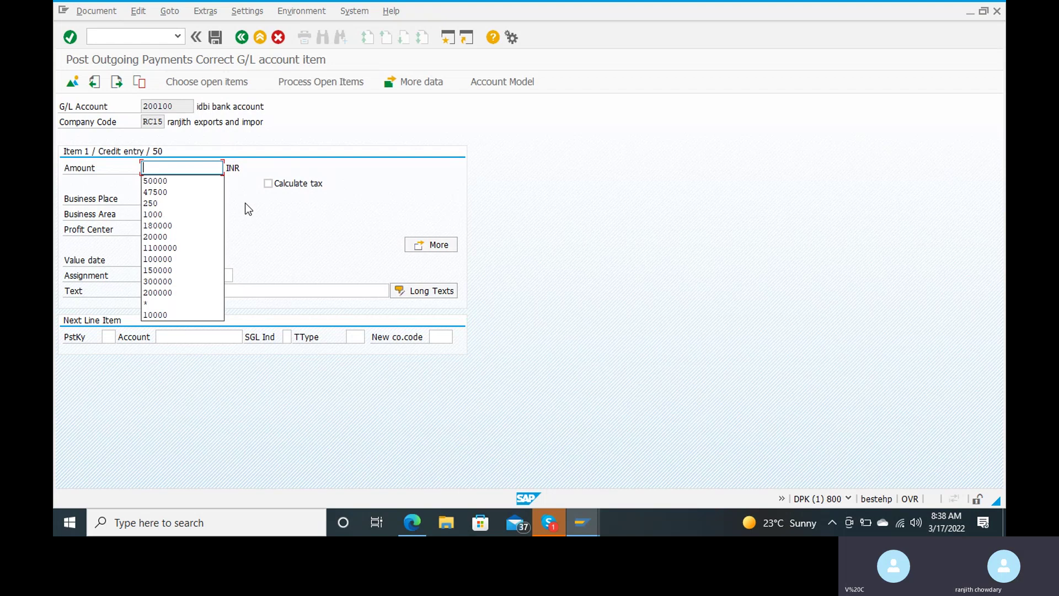
{"action": "type", "text": "4"}
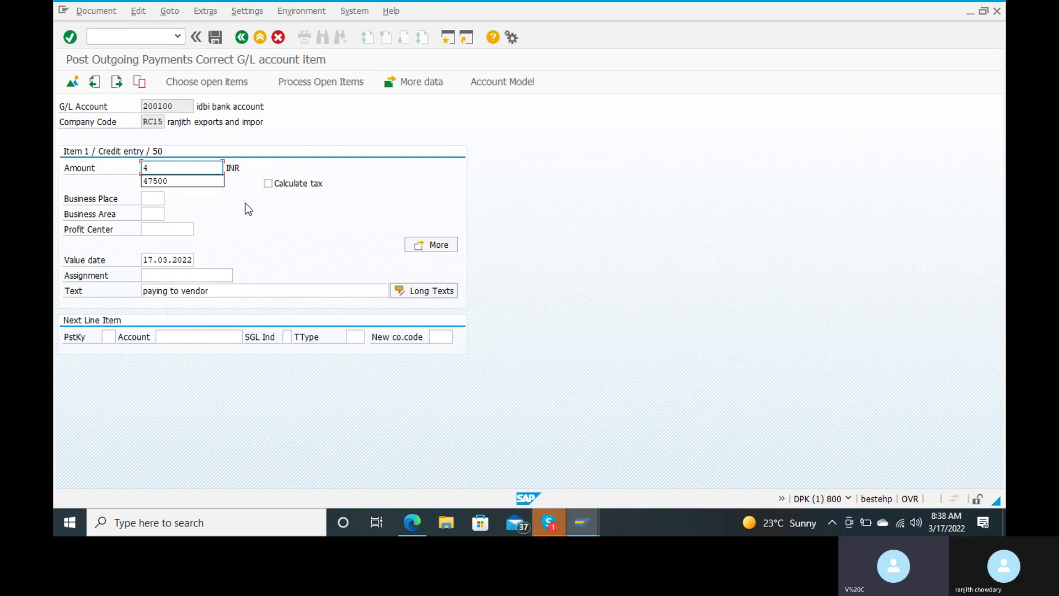
{"action": "type", "text": "8500"}
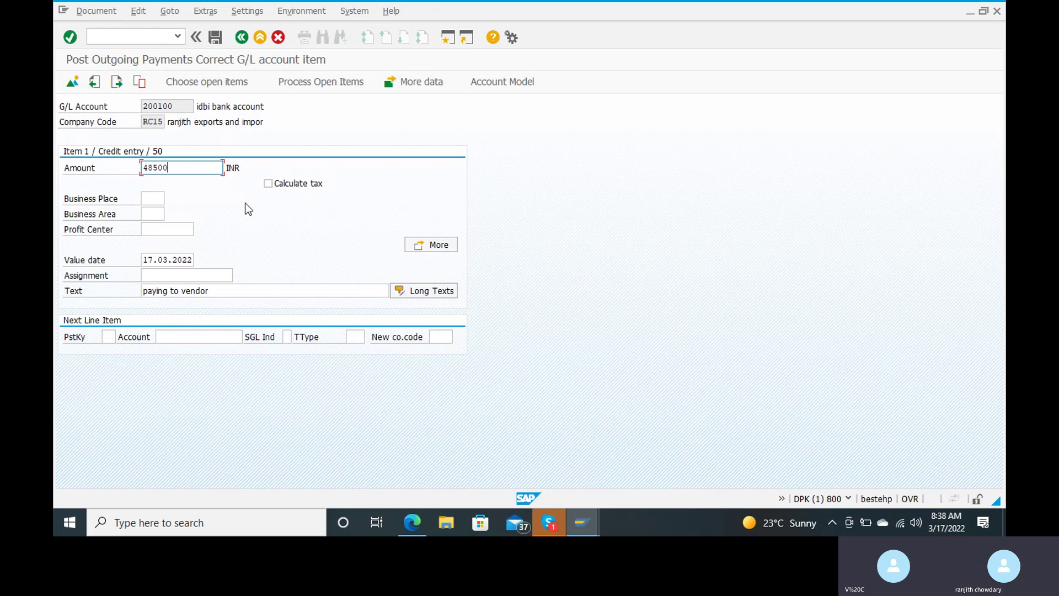
{"action": "left_click", "coordinate": [339, 89]}
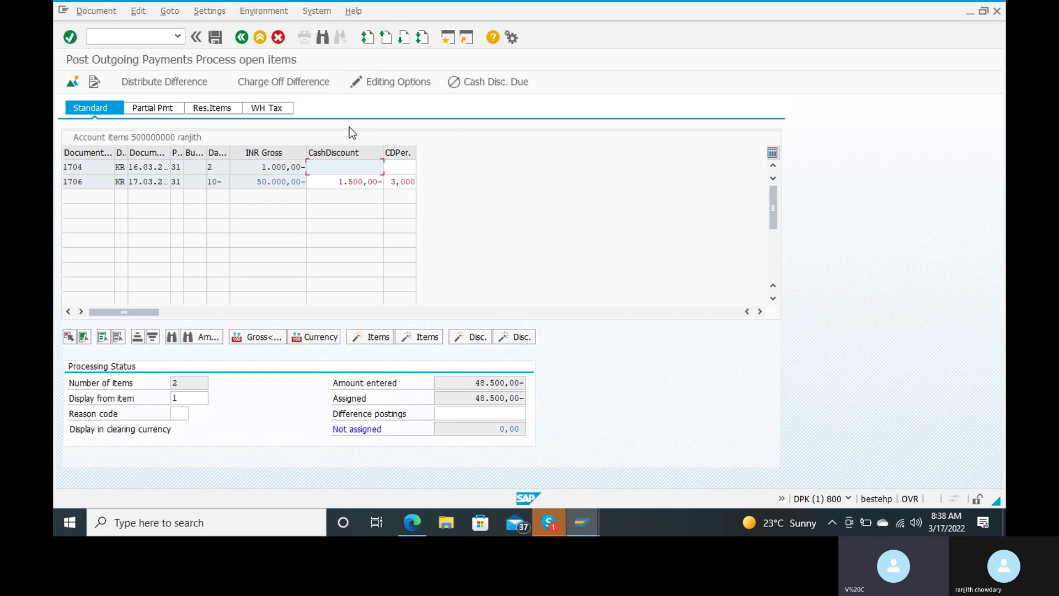
Simulate the outgoing payment document with the cash discount line and post it.
{"action": "left_click", "coordinate": [108, 12]}
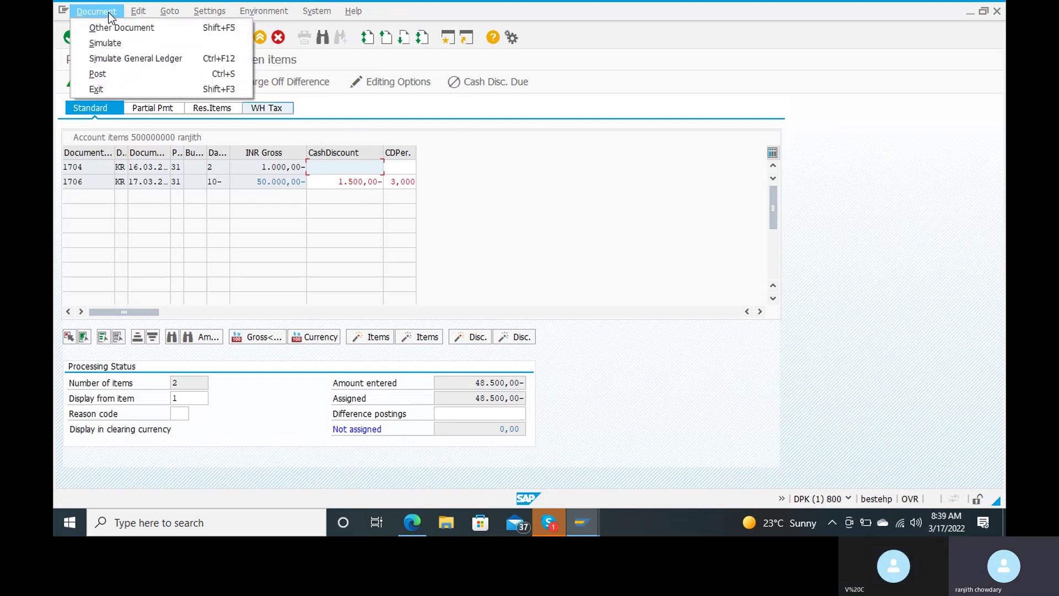
{"action": "left_click", "coordinate": [111, 43]}
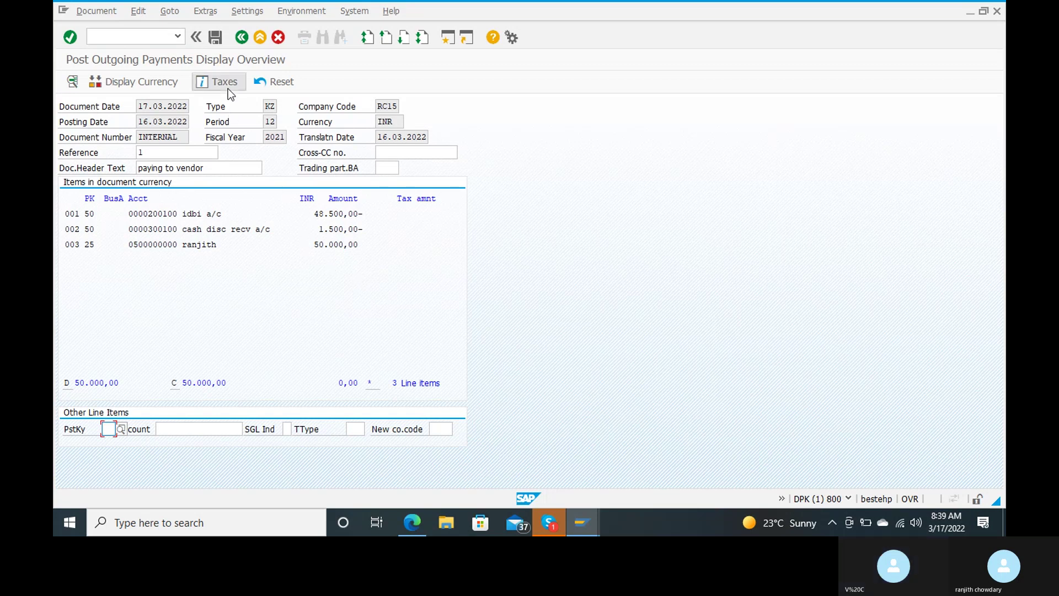
{"action": "left_click", "coordinate": [216, 38]}
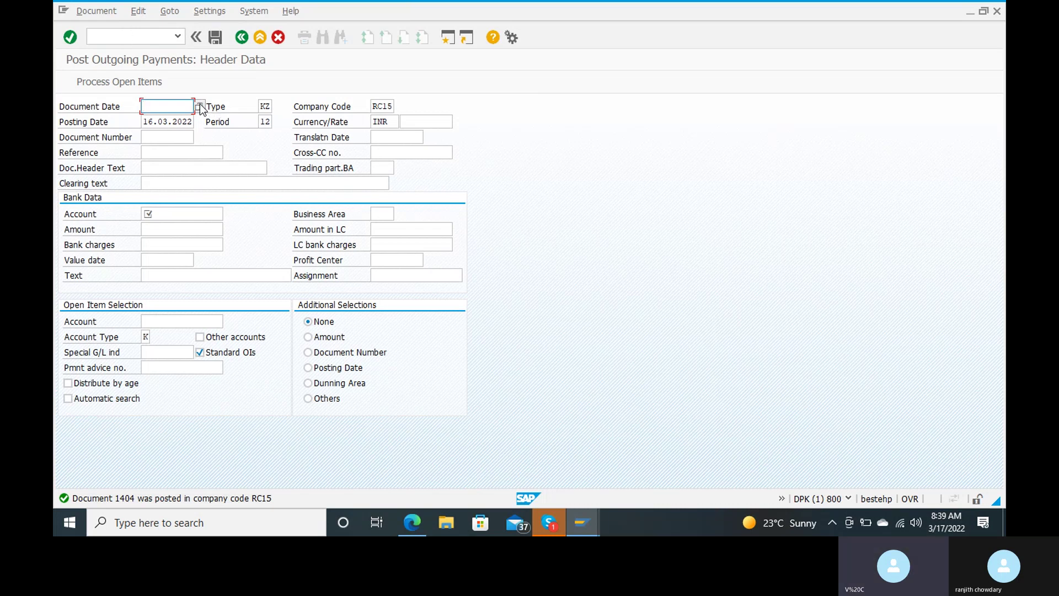
Display the outgoing payment document just posted in company code RC15.
{"action": "left_click", "coordinate": [101, 12]}
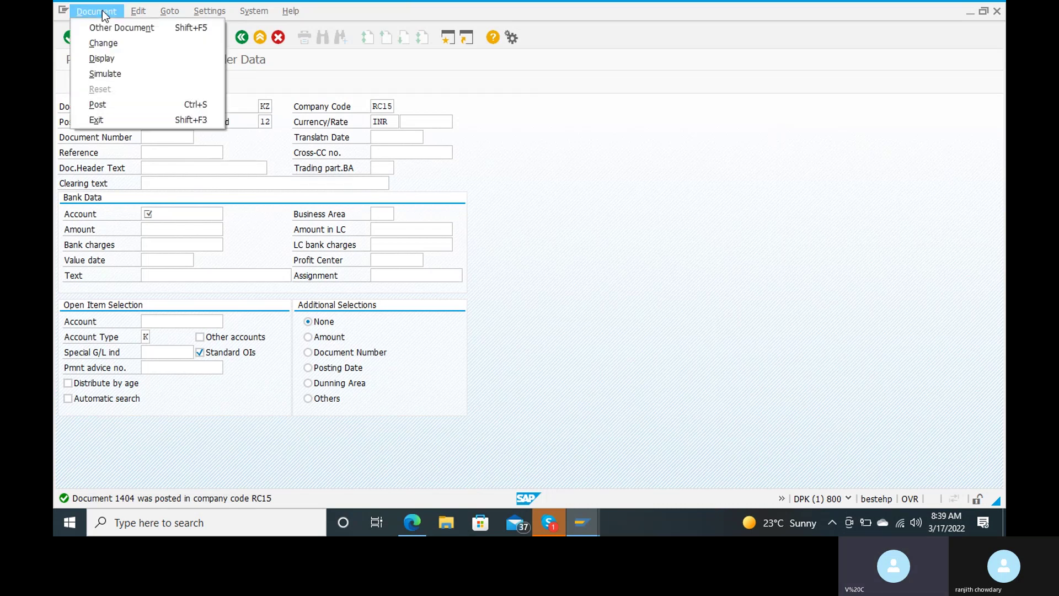
{"action": "left_click", "coordinate": [109, 58]}
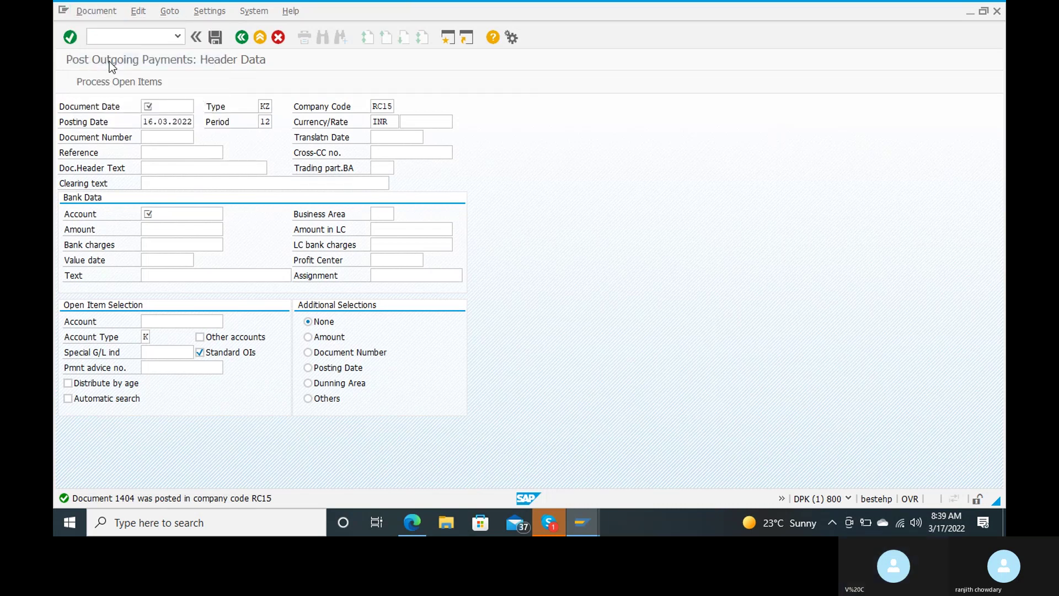